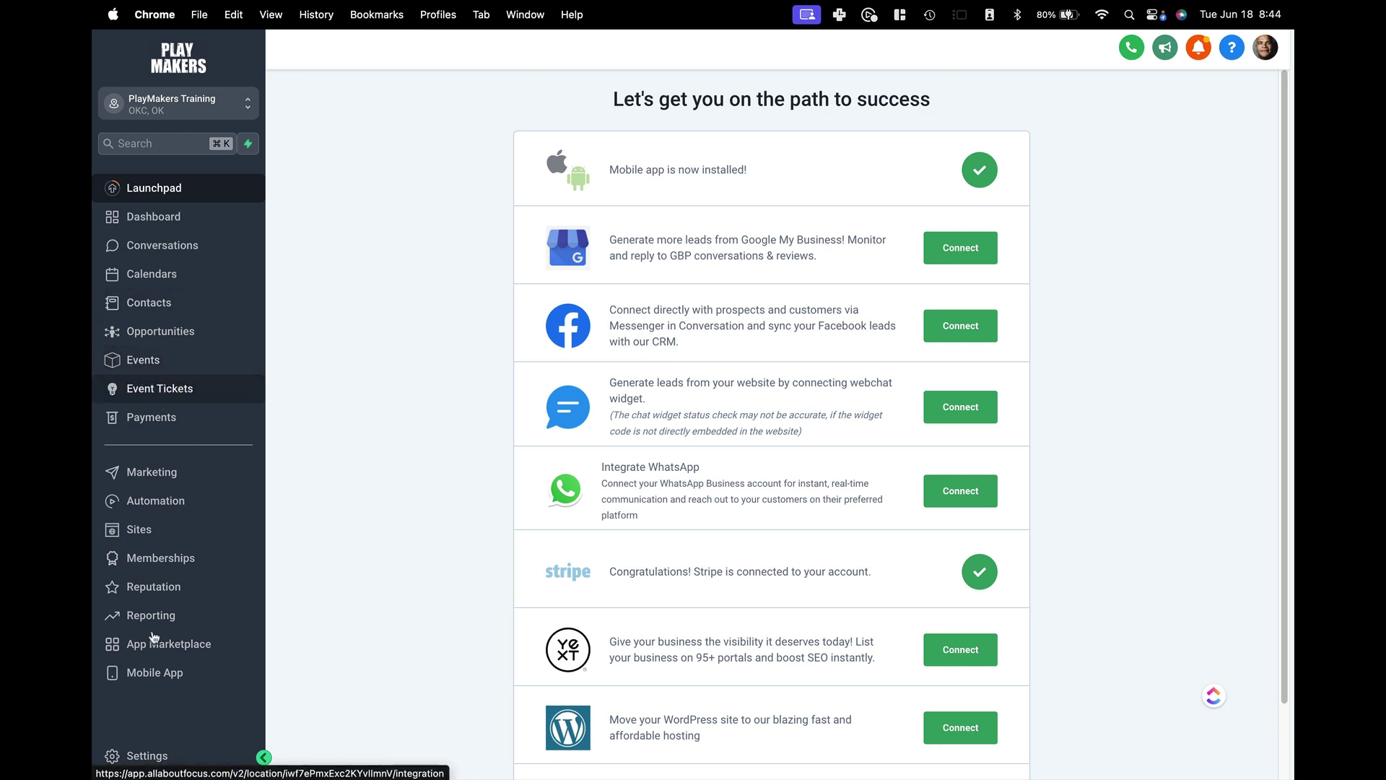
# Go from Settings to the Custom Objects page, which lists the Events and Event Tickets objects.
pyautogui.click(145, 758)
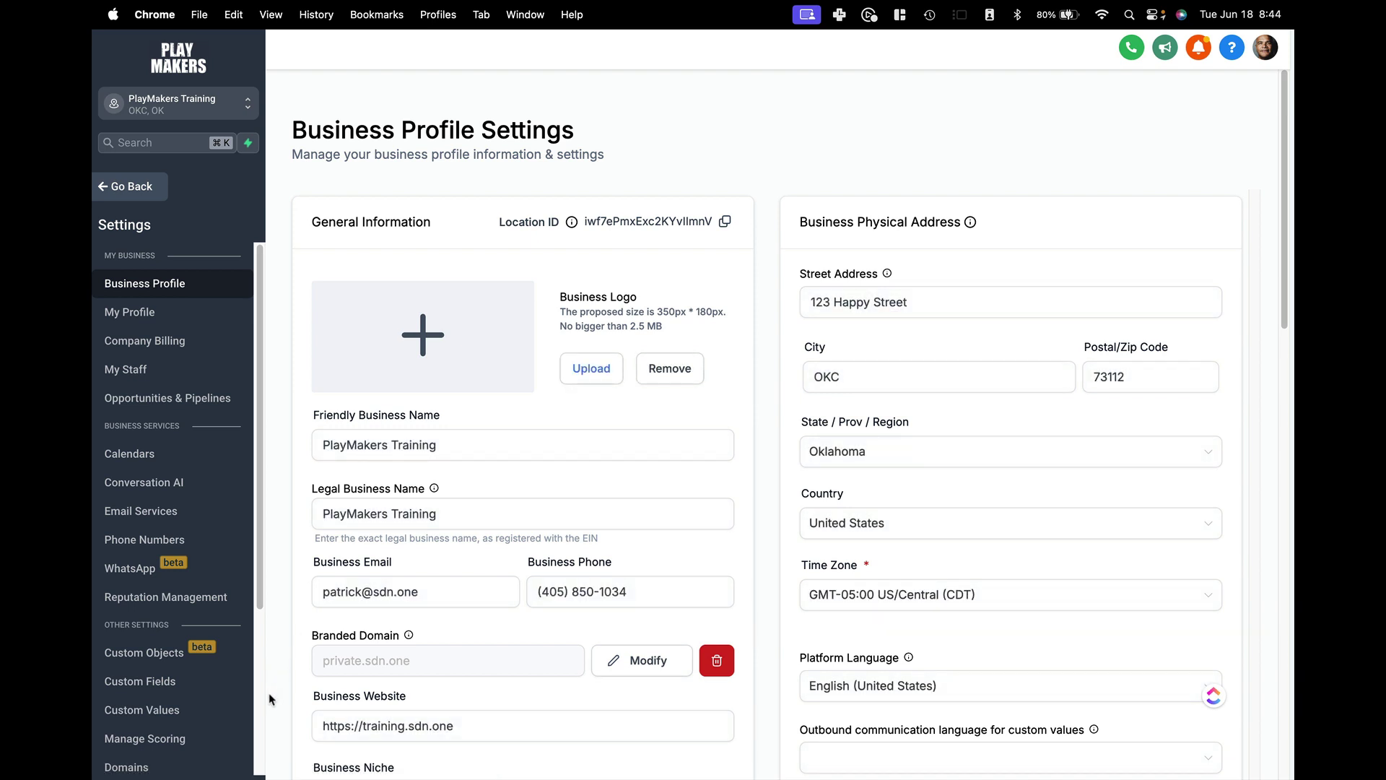
pyautogui.scroll(-3, 174, 650)
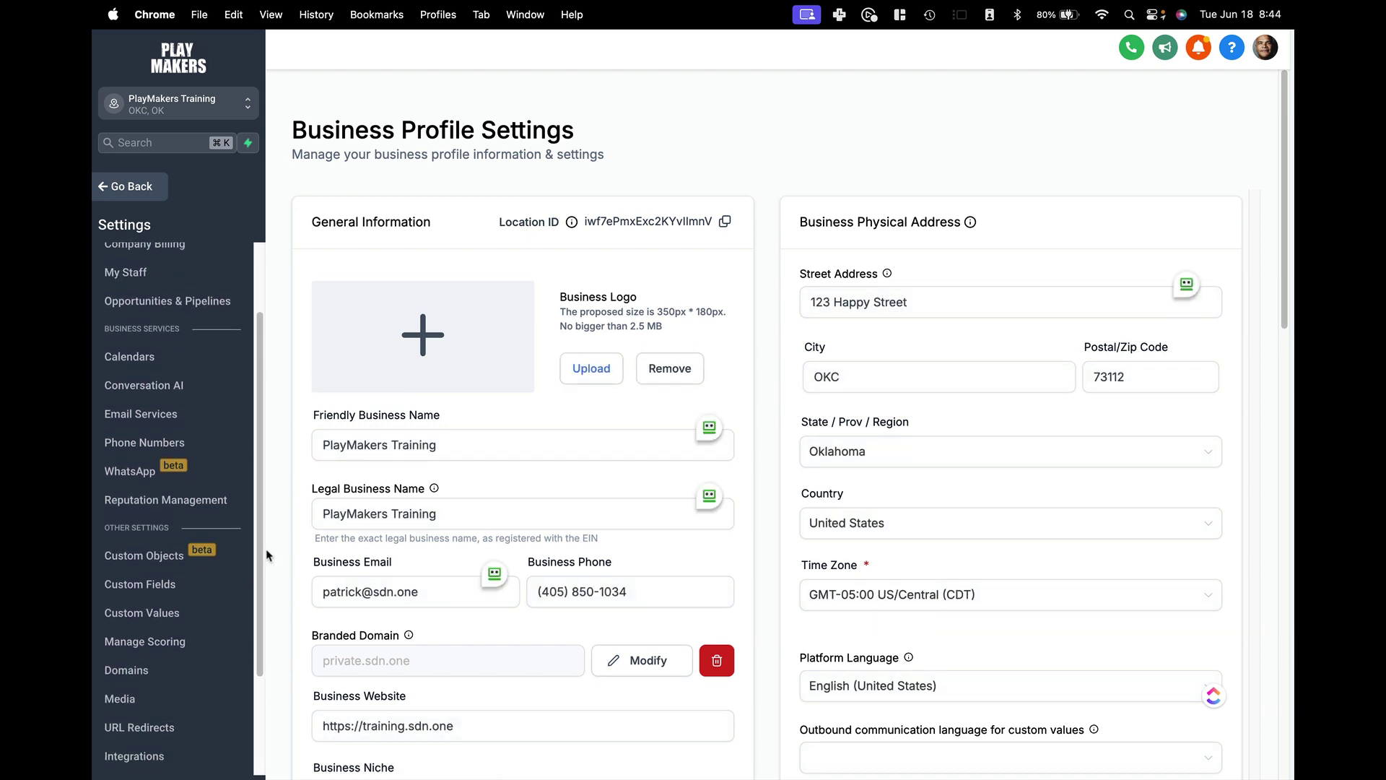
pyautogui.click(176, 556)
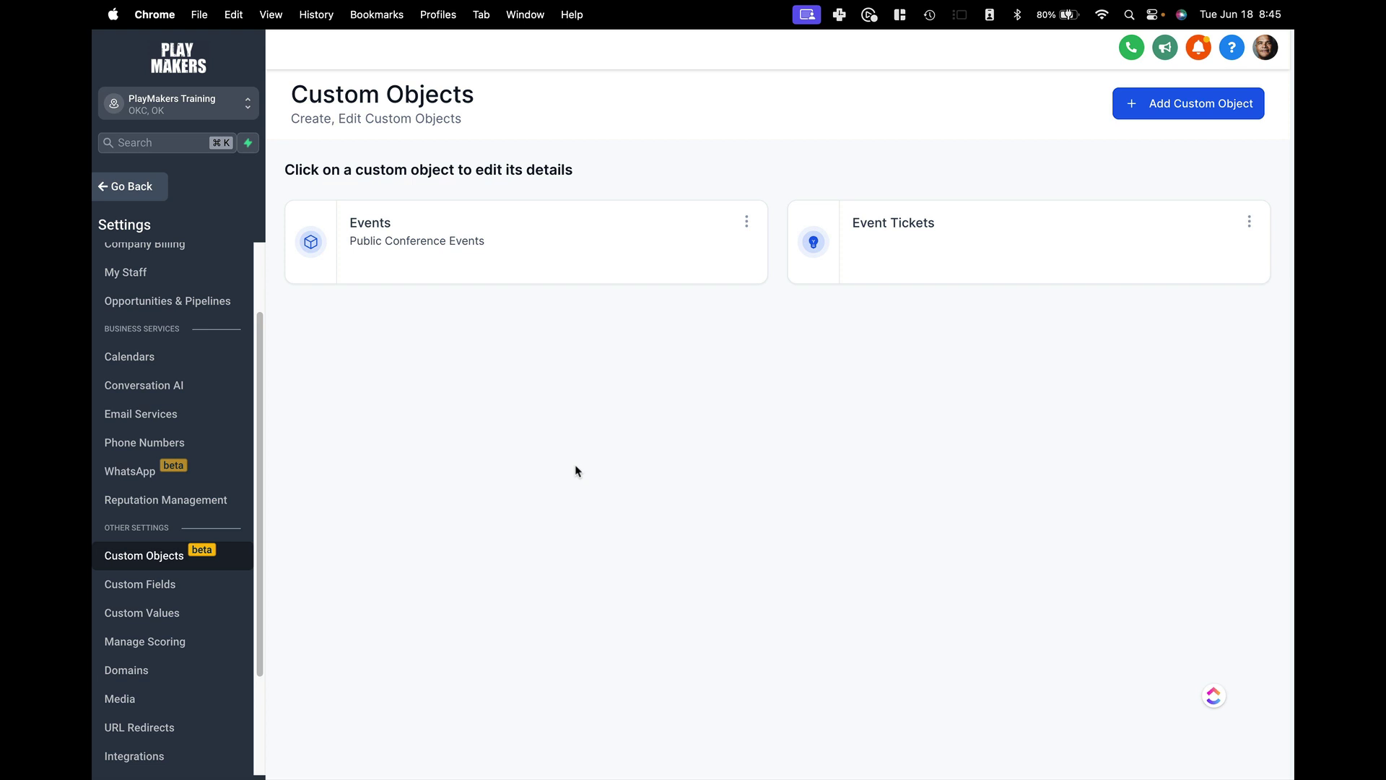
# Start a new custom object: singular 'Client Rating', plural 'Client Ratings', internal name client_ratings.
pyautogui.click(1192, 107)
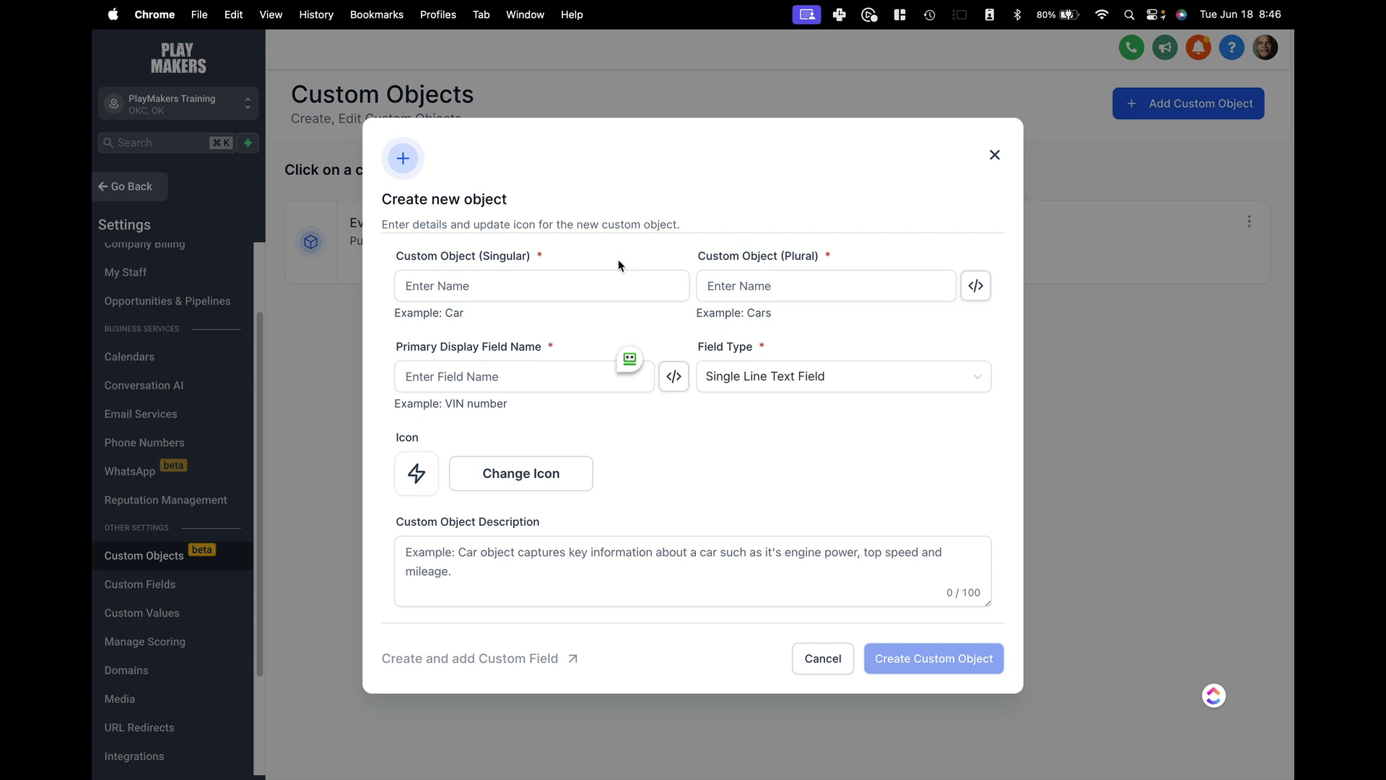
pyautogui.click(586, 284)
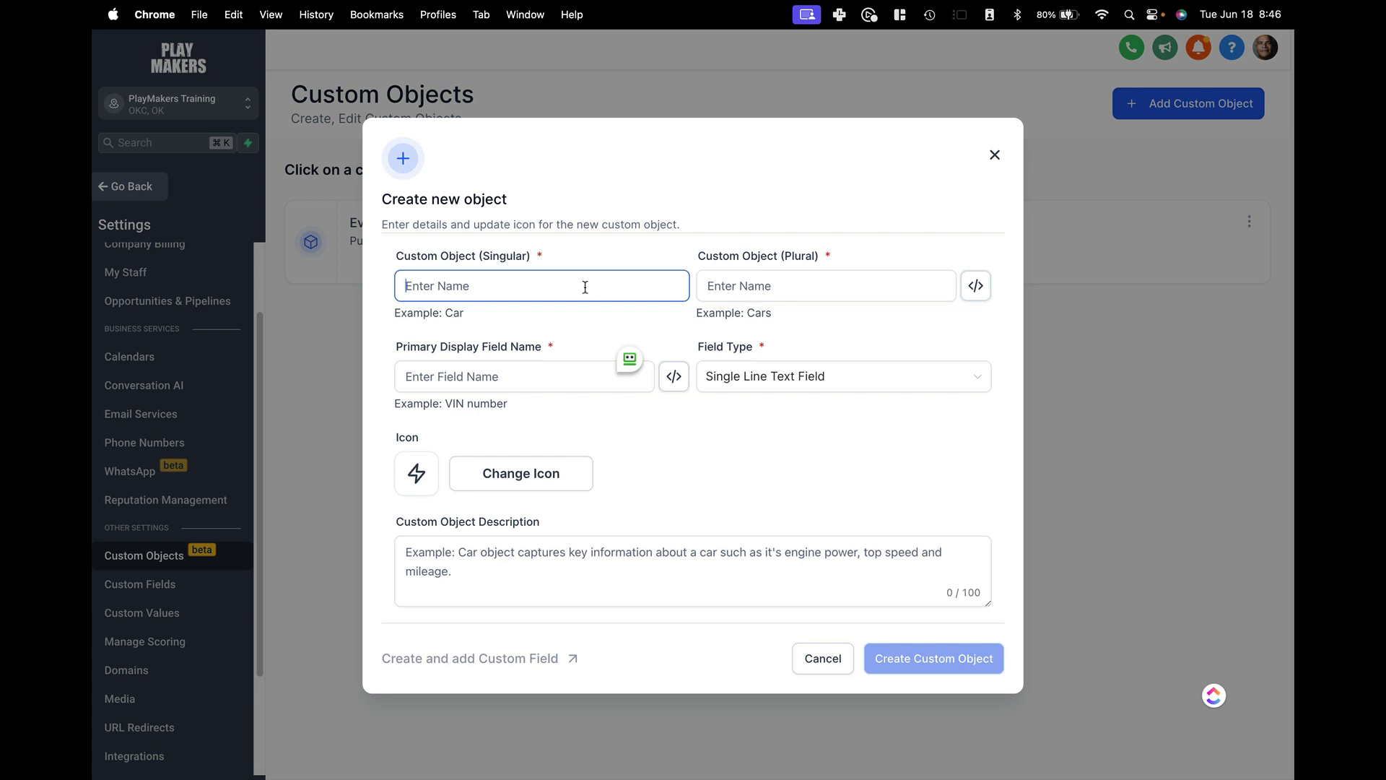
pyautogui.write('CLie')
pyautogui.write('ient Rate')
pyautogui.hotkey('shift', 'Tab')
pyautogui.press('Right')
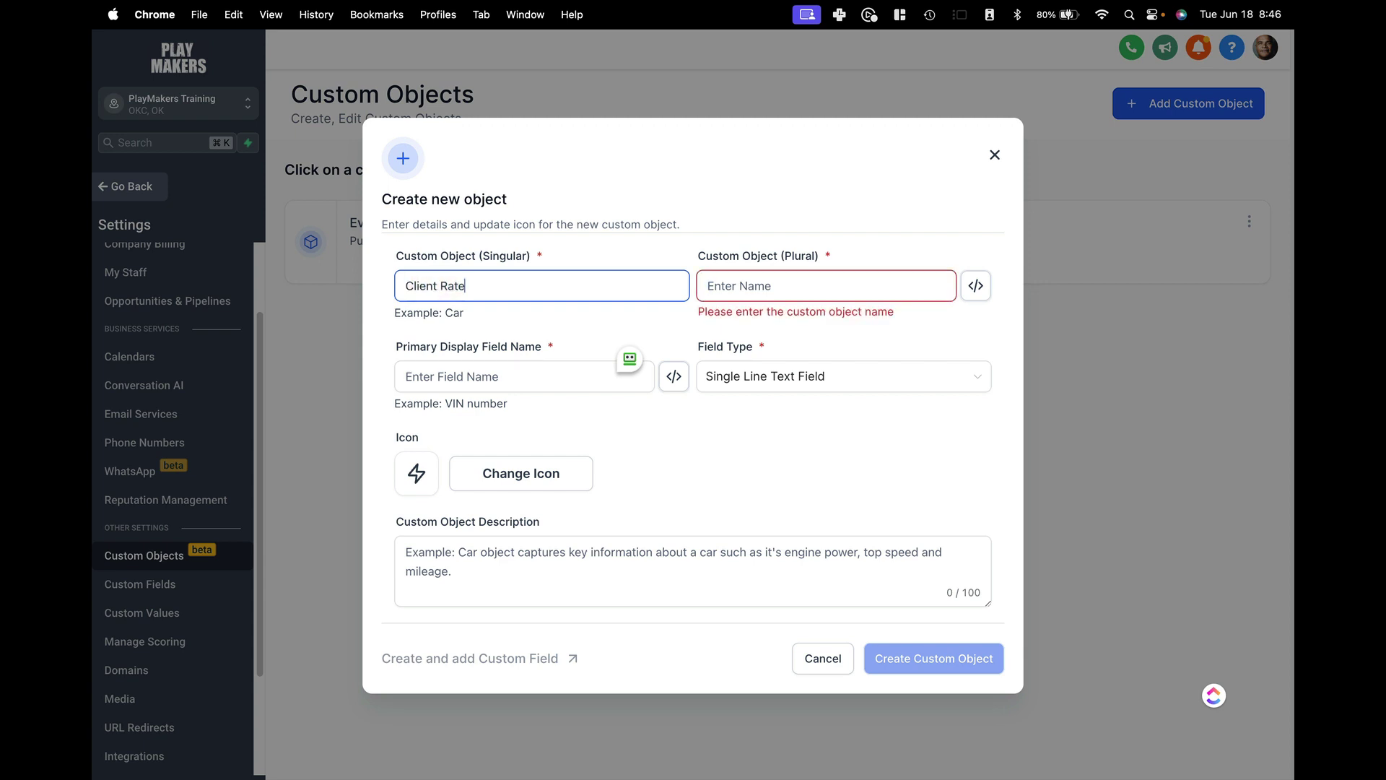
pyautogui.write('ing')
pyautogui.press('Tab')
pyautogui.write('Client Ratin')
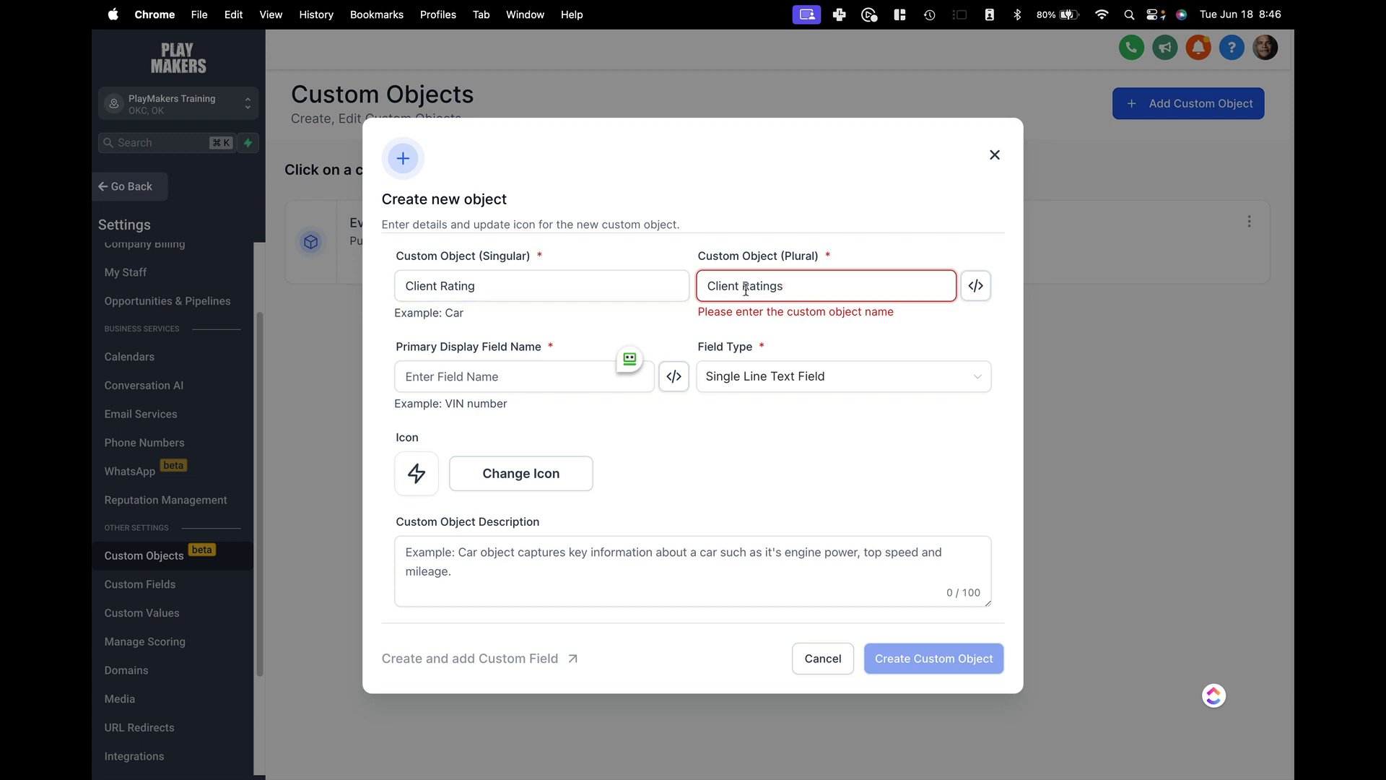
pyautogui.click(976, 289)
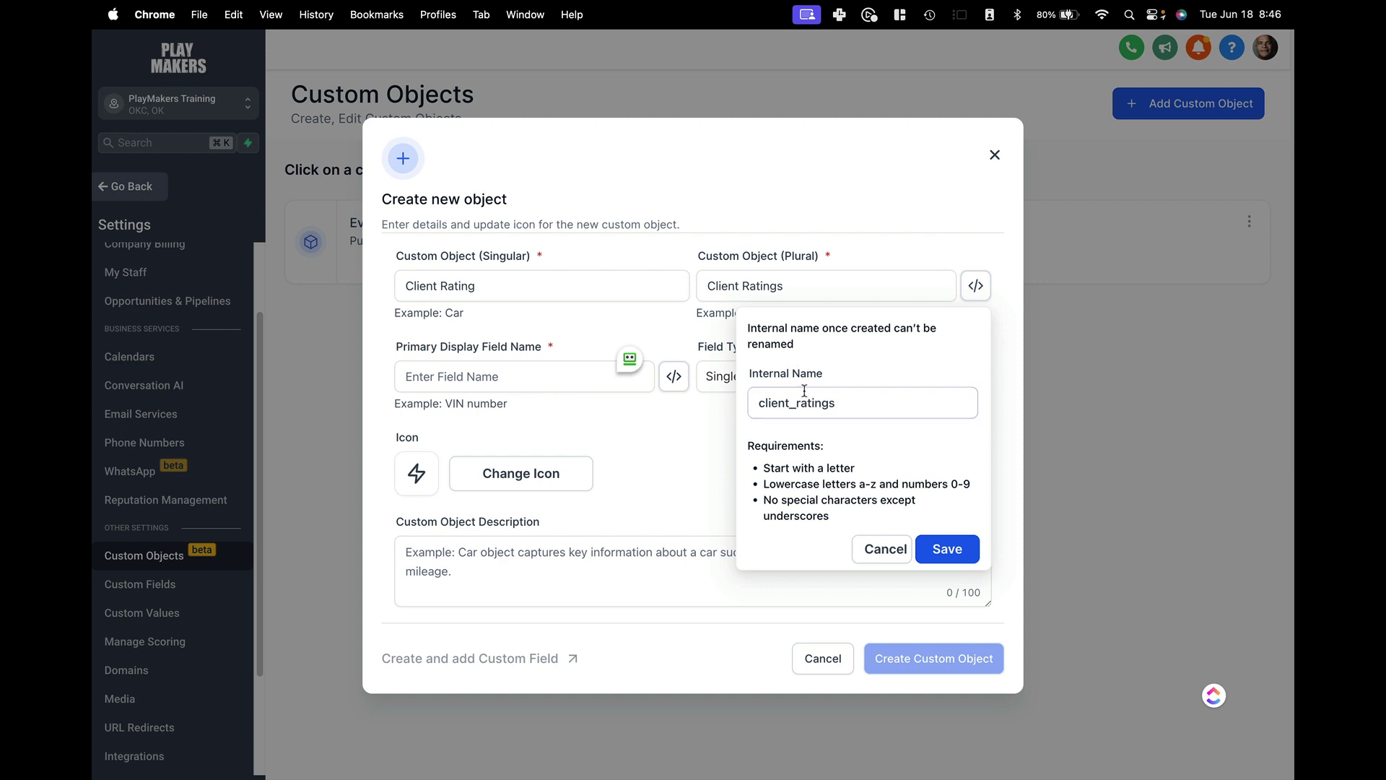
pyautogui.click(888, 551)
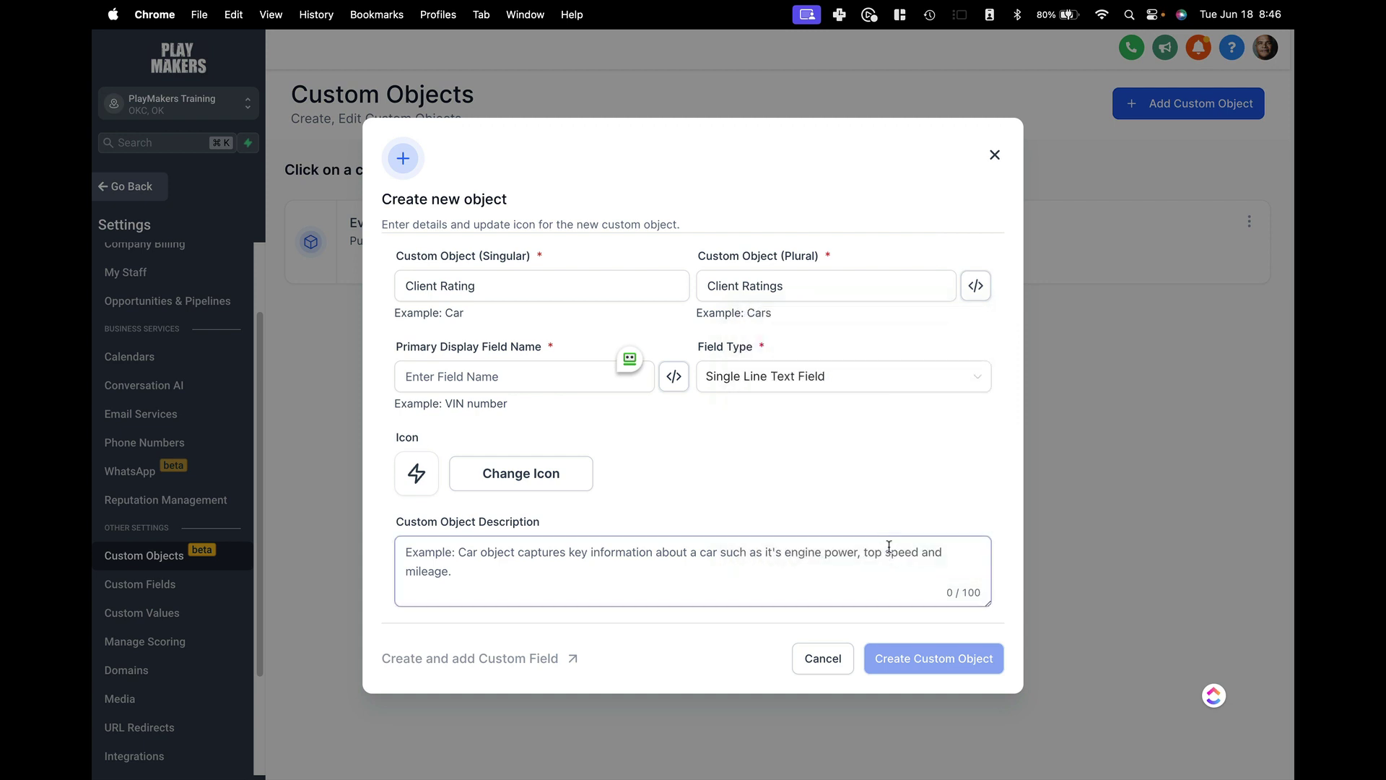
pyautogui.click(552, 374)
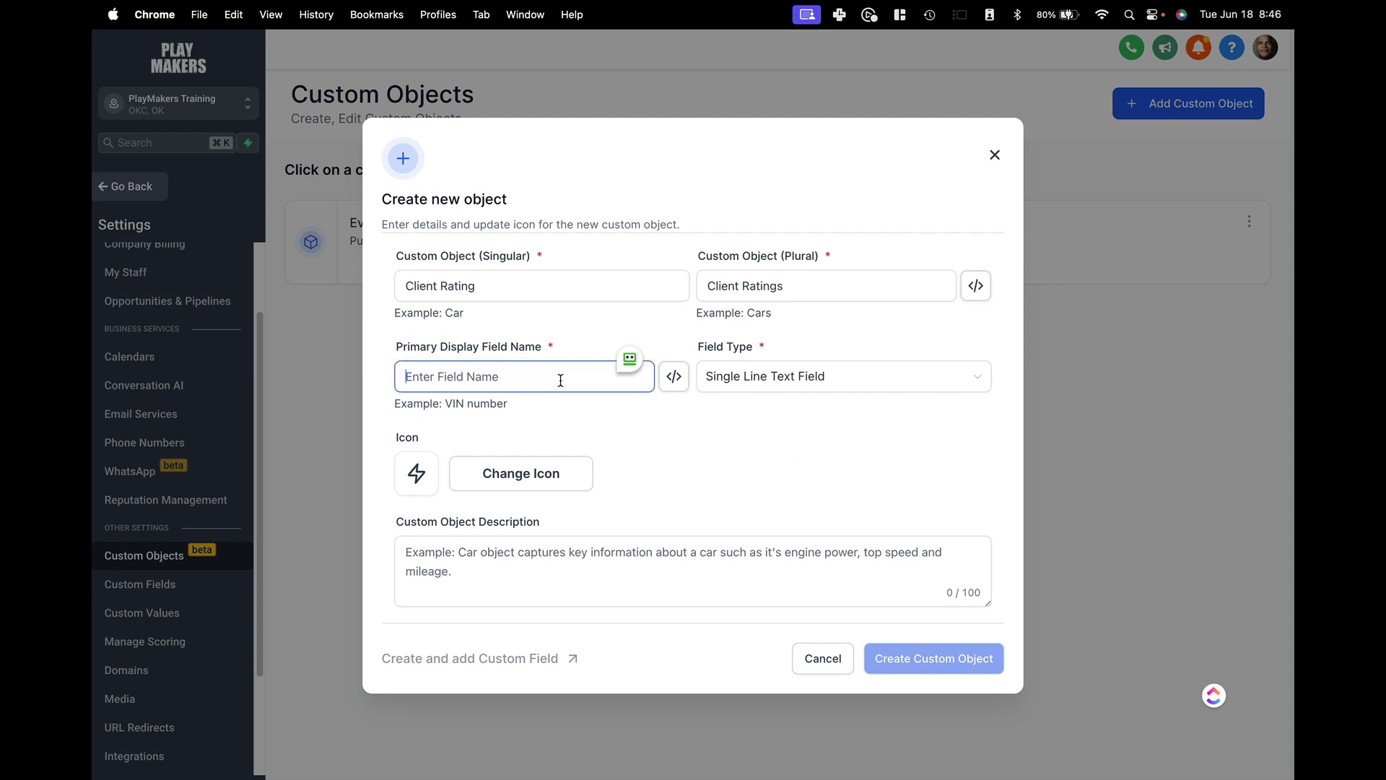
# Name the primary display field 'Client Rating Title' as a Single Line Text Field (client_rating_title).
pyautogui.write('Clie')
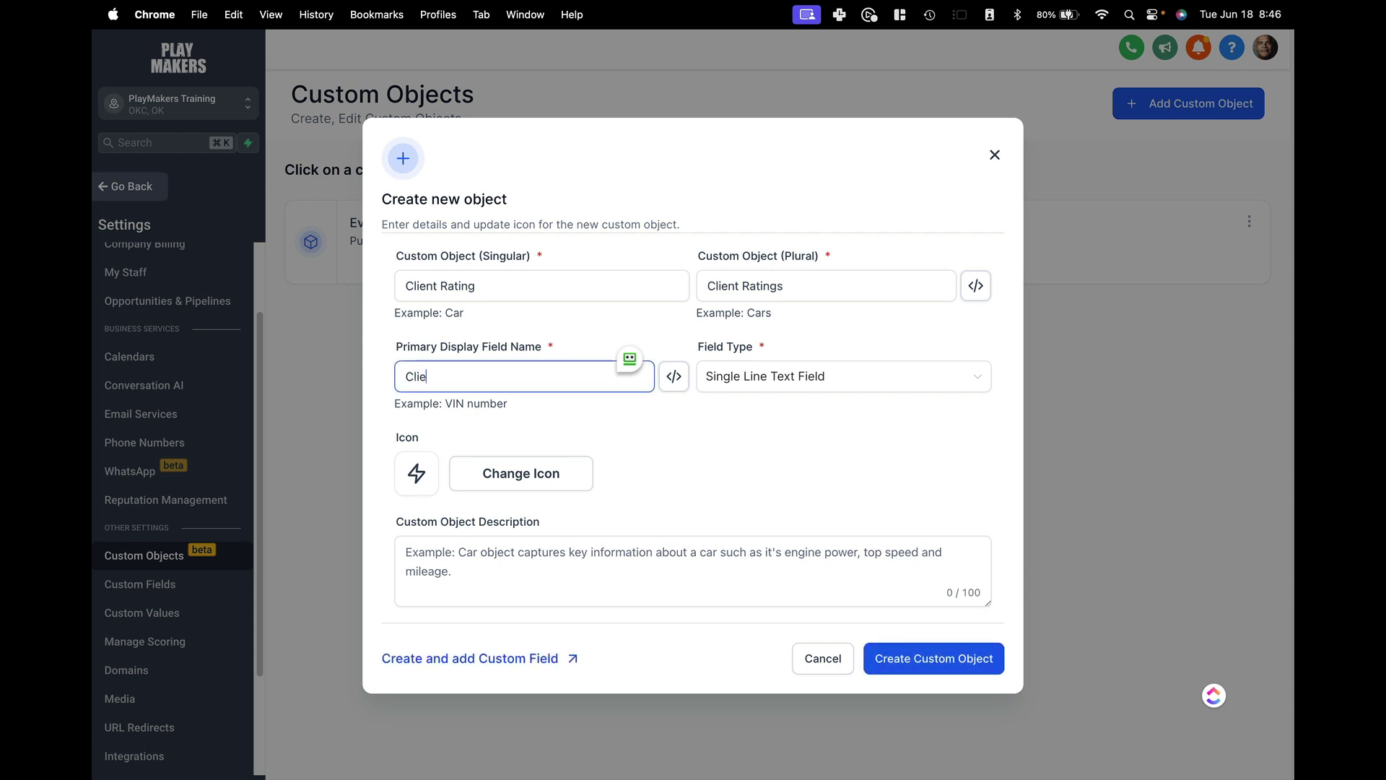
pyautogui.write('nrRa')
pyautogui.write('Rate')
pyautogui.write('ng Title')
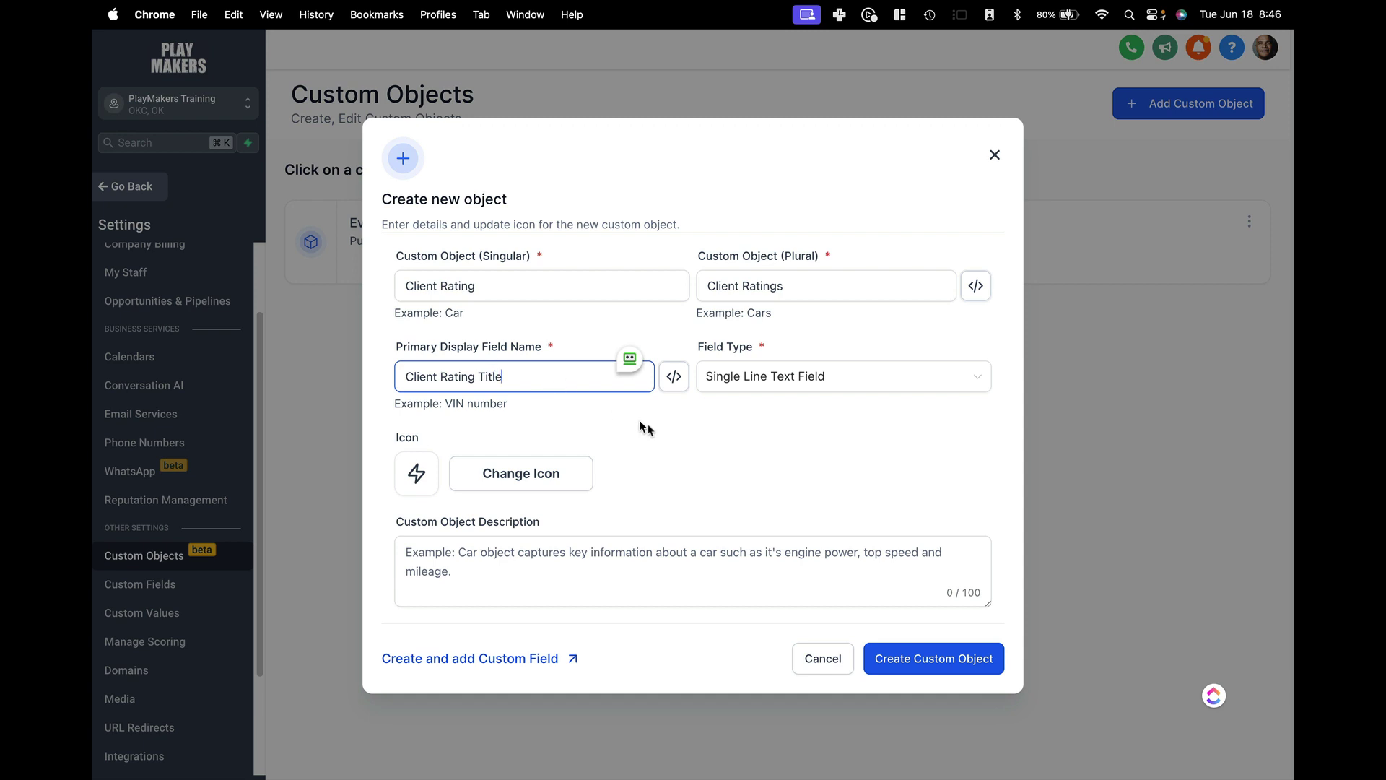
pyautogui.click(695, 432)
pyautogui.click(773, 379)
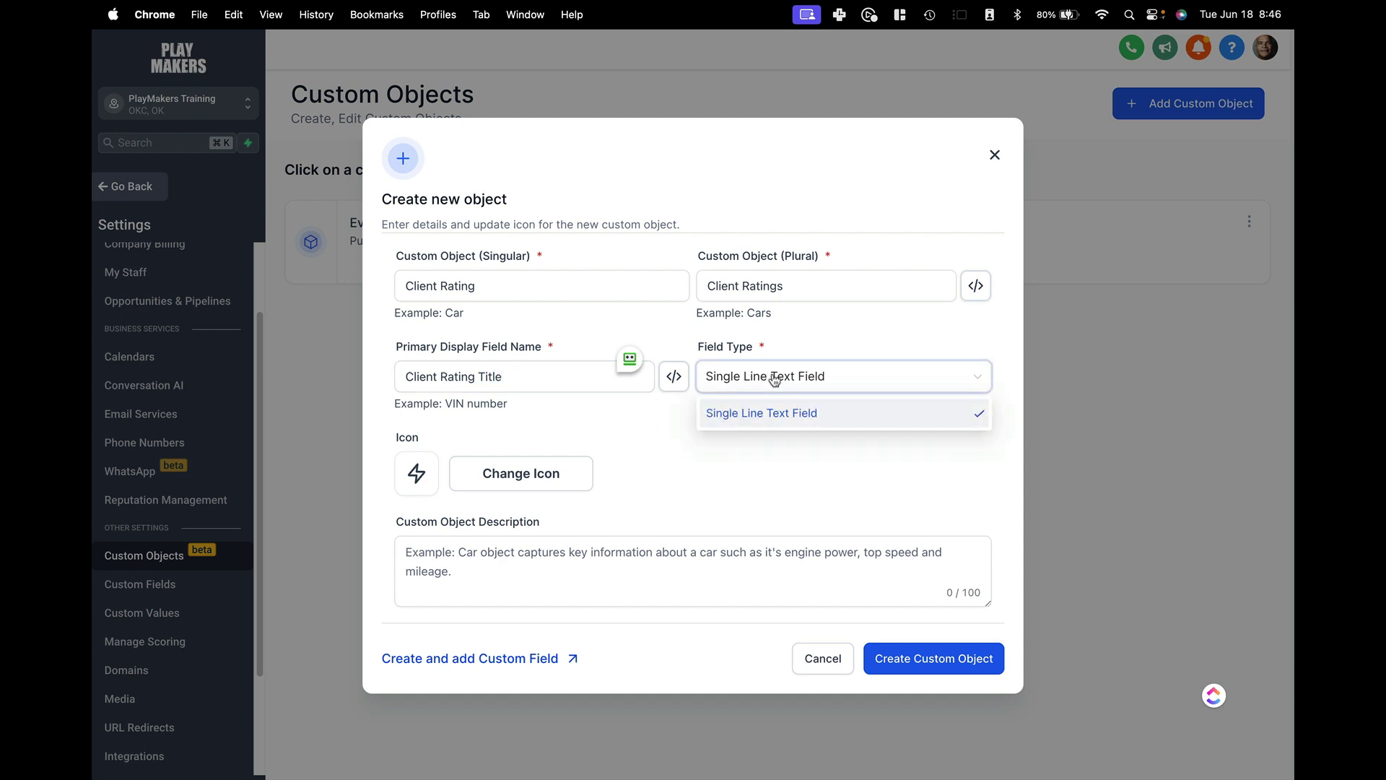
pyautogui.click(648, 448)
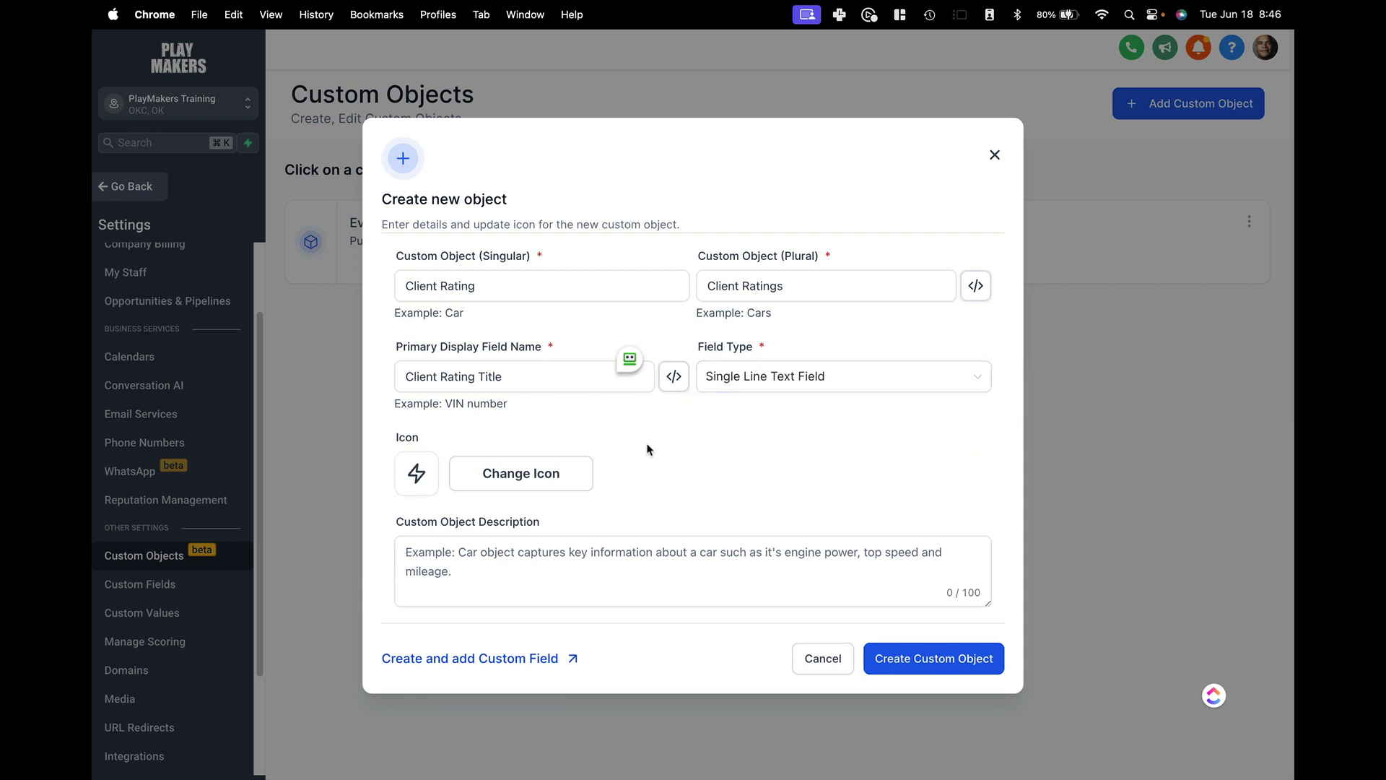
pyautogui.click(562, 381)
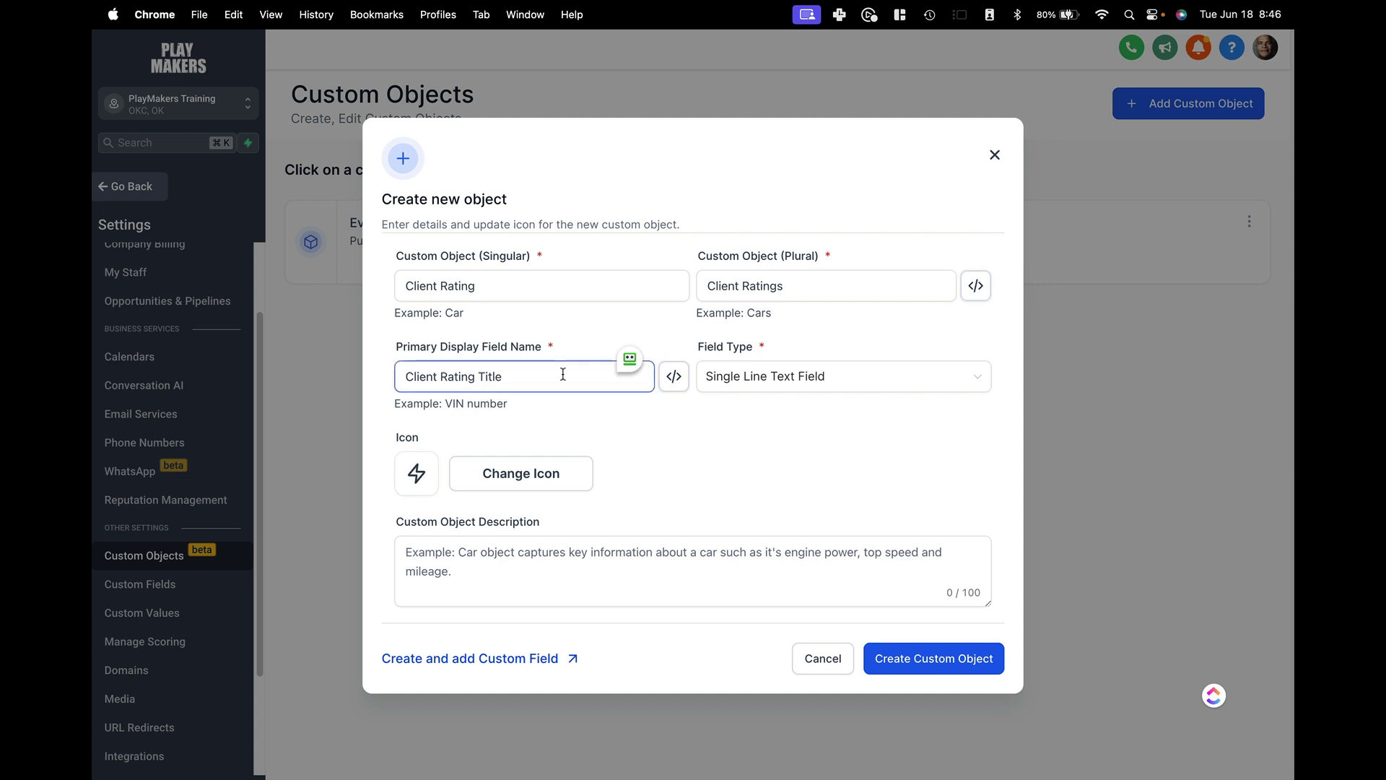
pyautogui.click(748, 375)
pyautogui.click(751, 375)
pyautogui.click(674, 379)
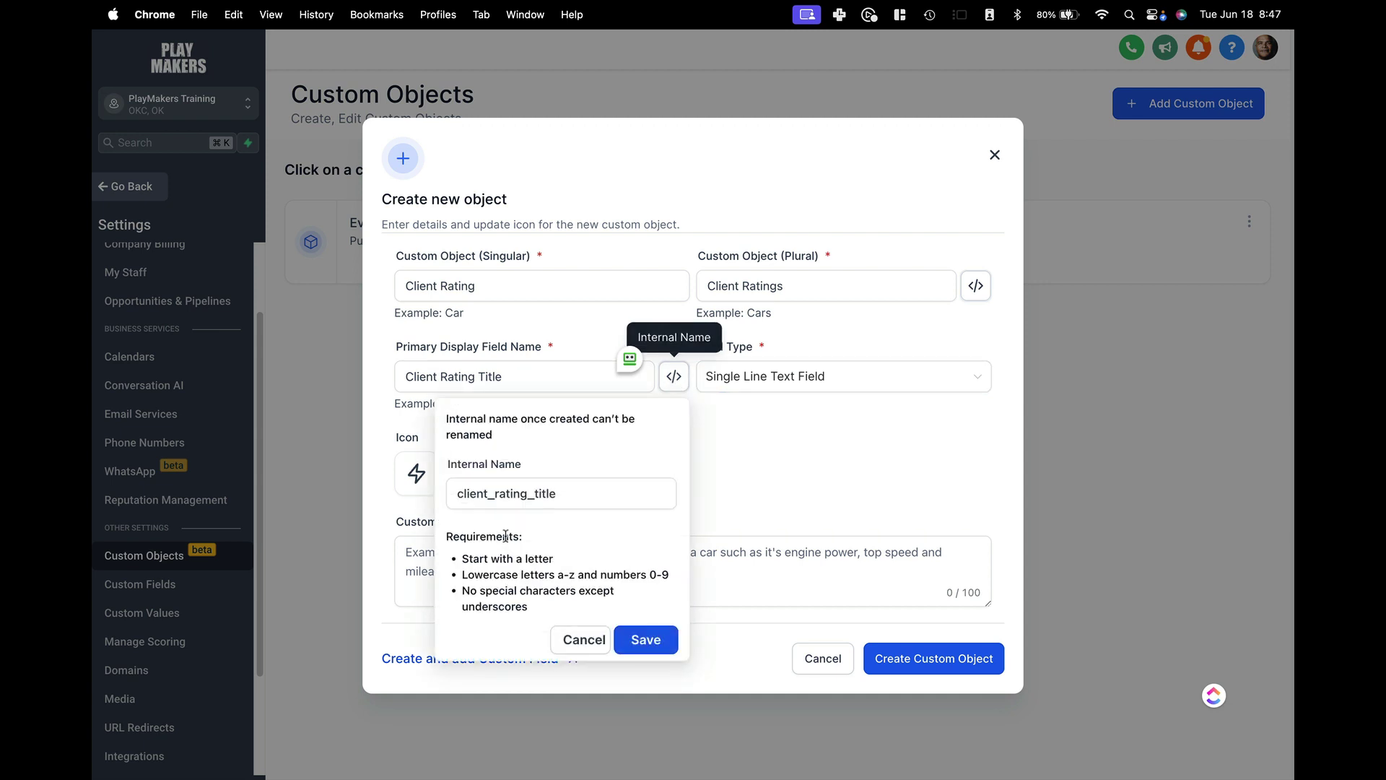
# Change the new object's icon to the cube.
pyautogui.click(579, 643)
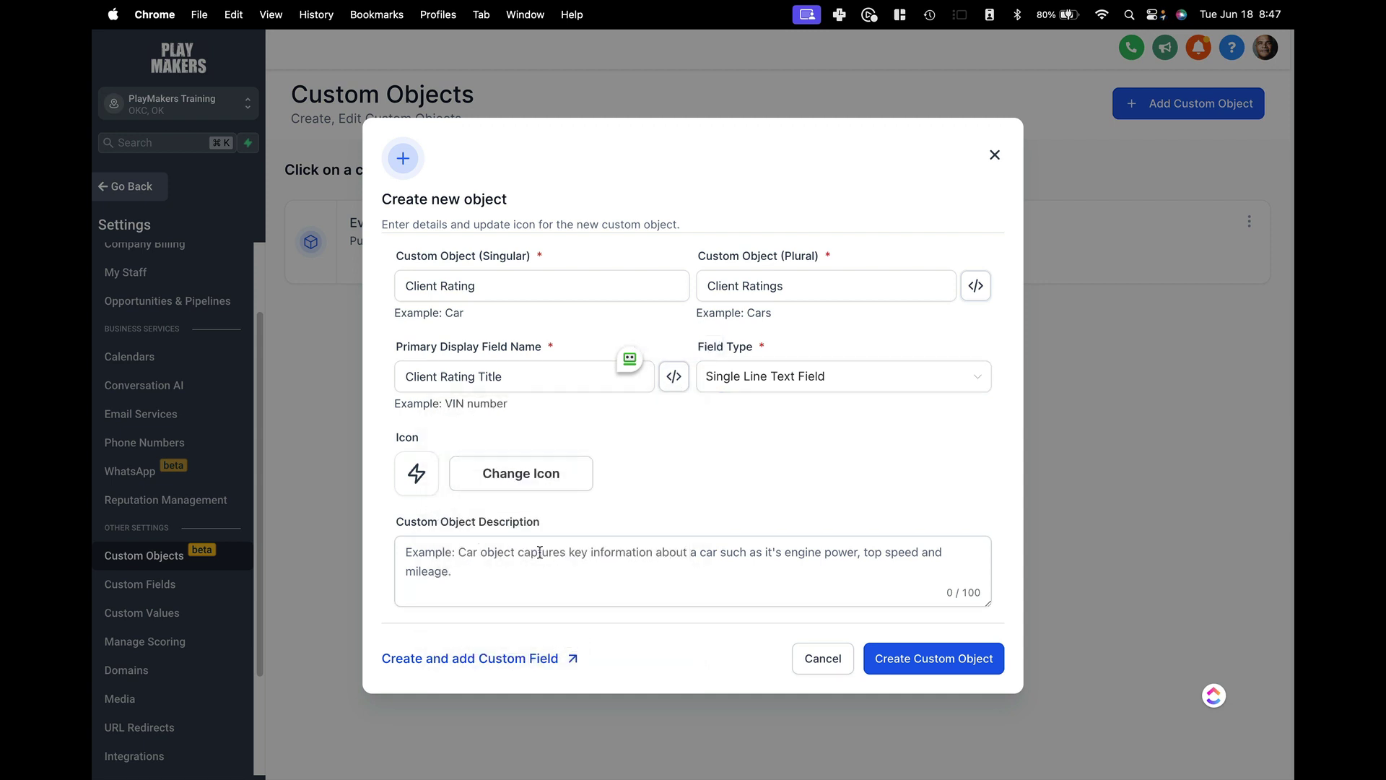
pyautogui.click(484, 482)
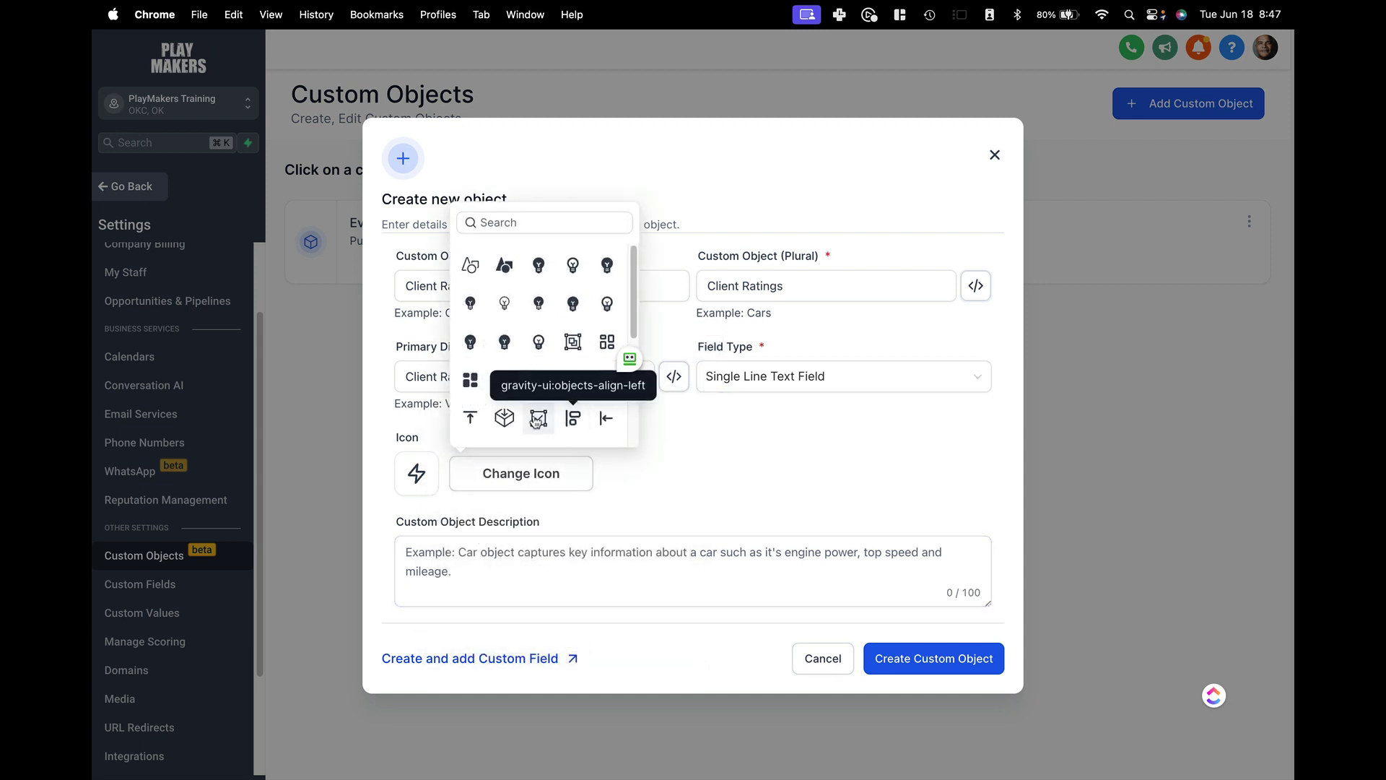
pyautogui.click(504, 417)
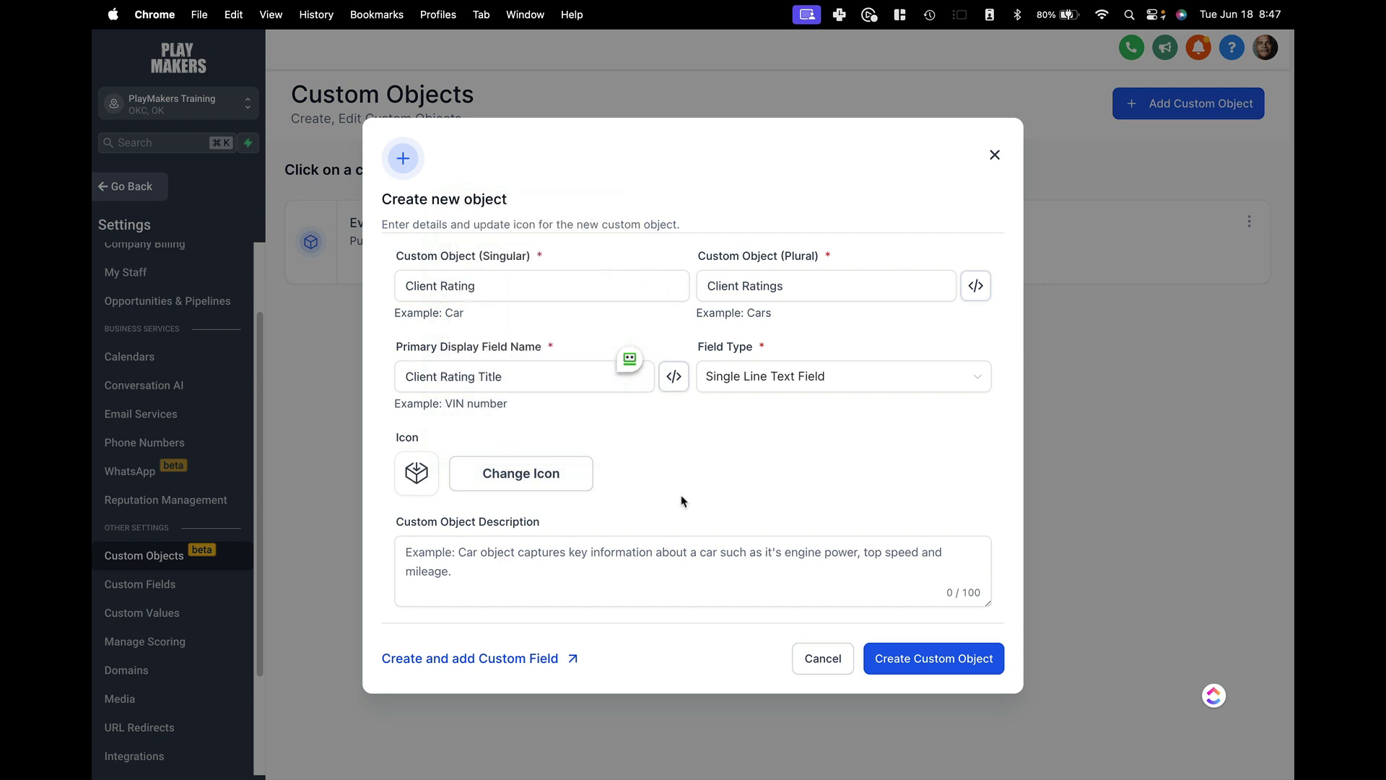
# Add the description 'Client Rating Description' and create the Client Rating custom object.
pyautogui.click(577, 294)
pyautogui.press('super+a')
pyautogui.press('super+c')
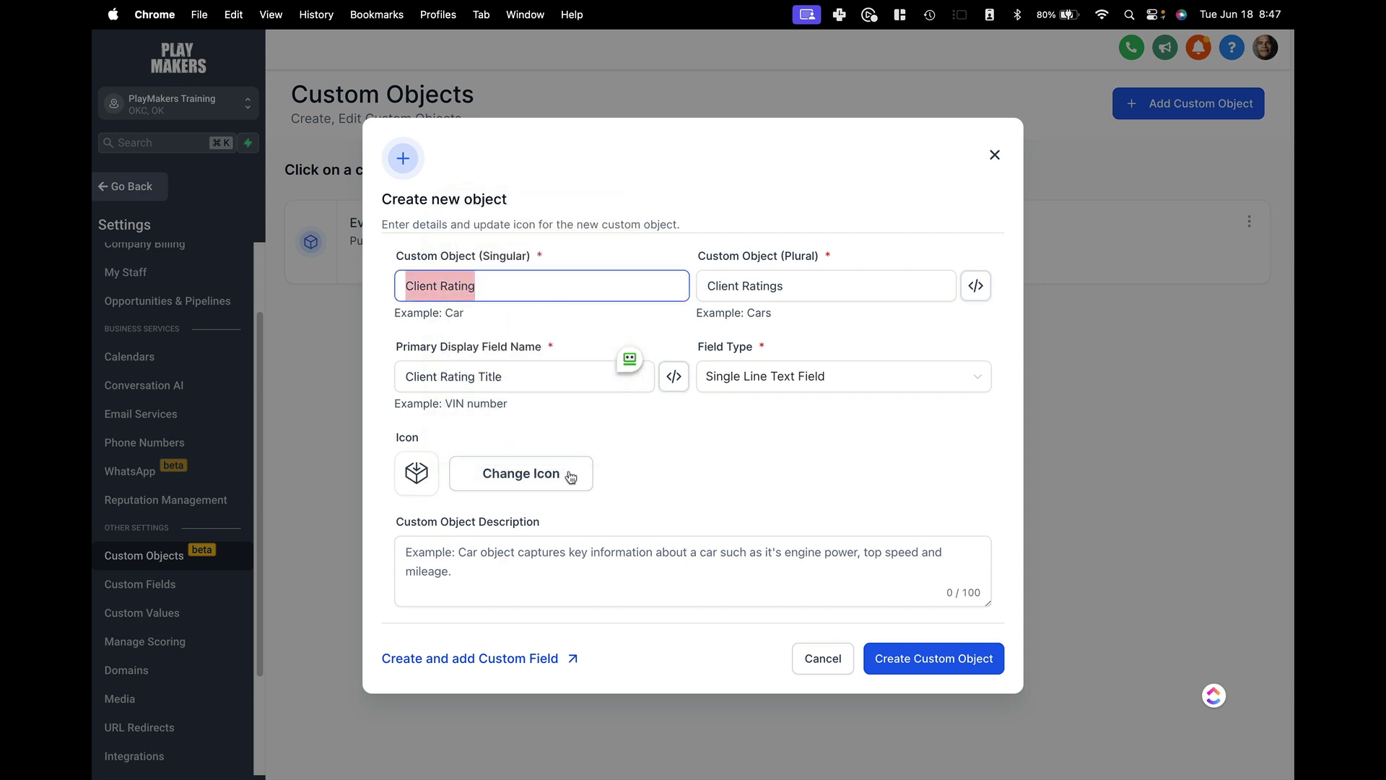
pyautogui.click(568, 568)
pyautogui.press('super+v')
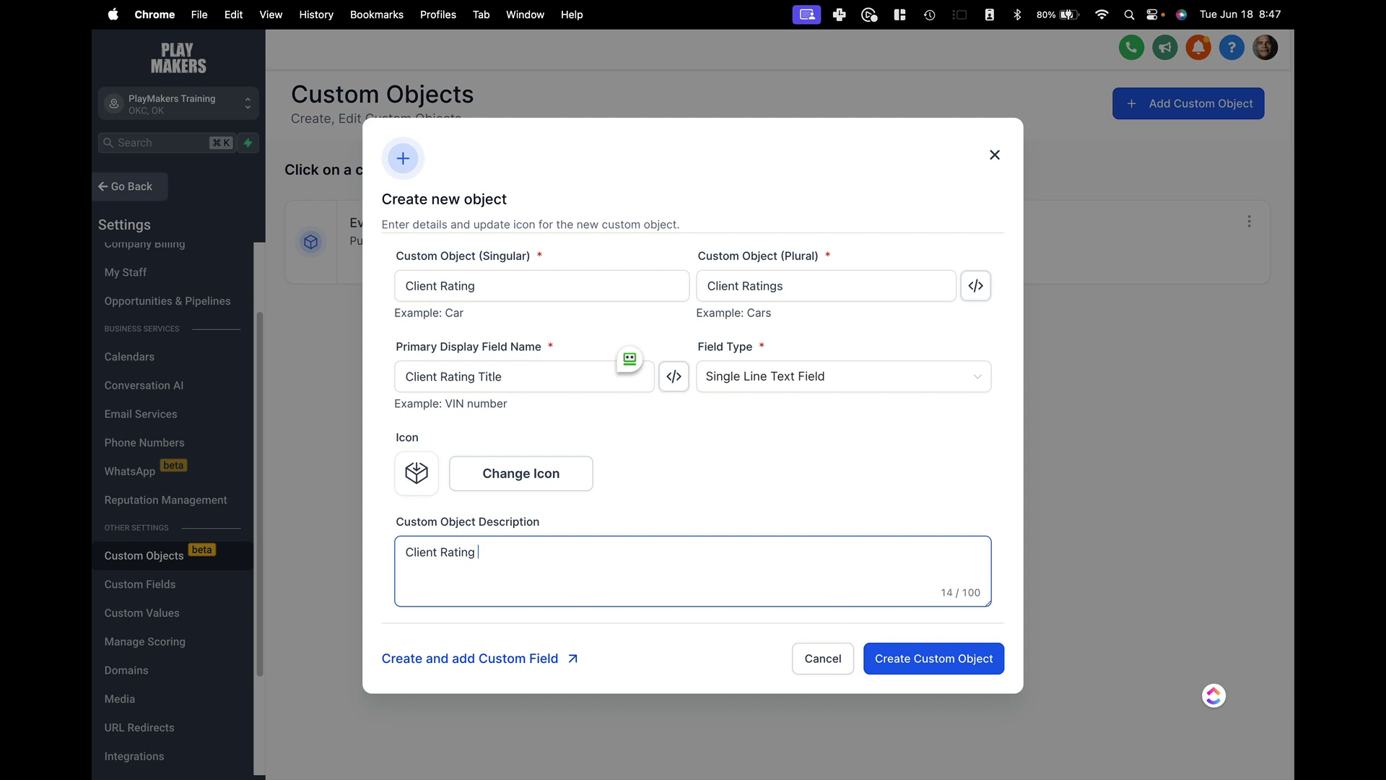
pyautogui.write('Description')
pyautogui.click(952, 657)
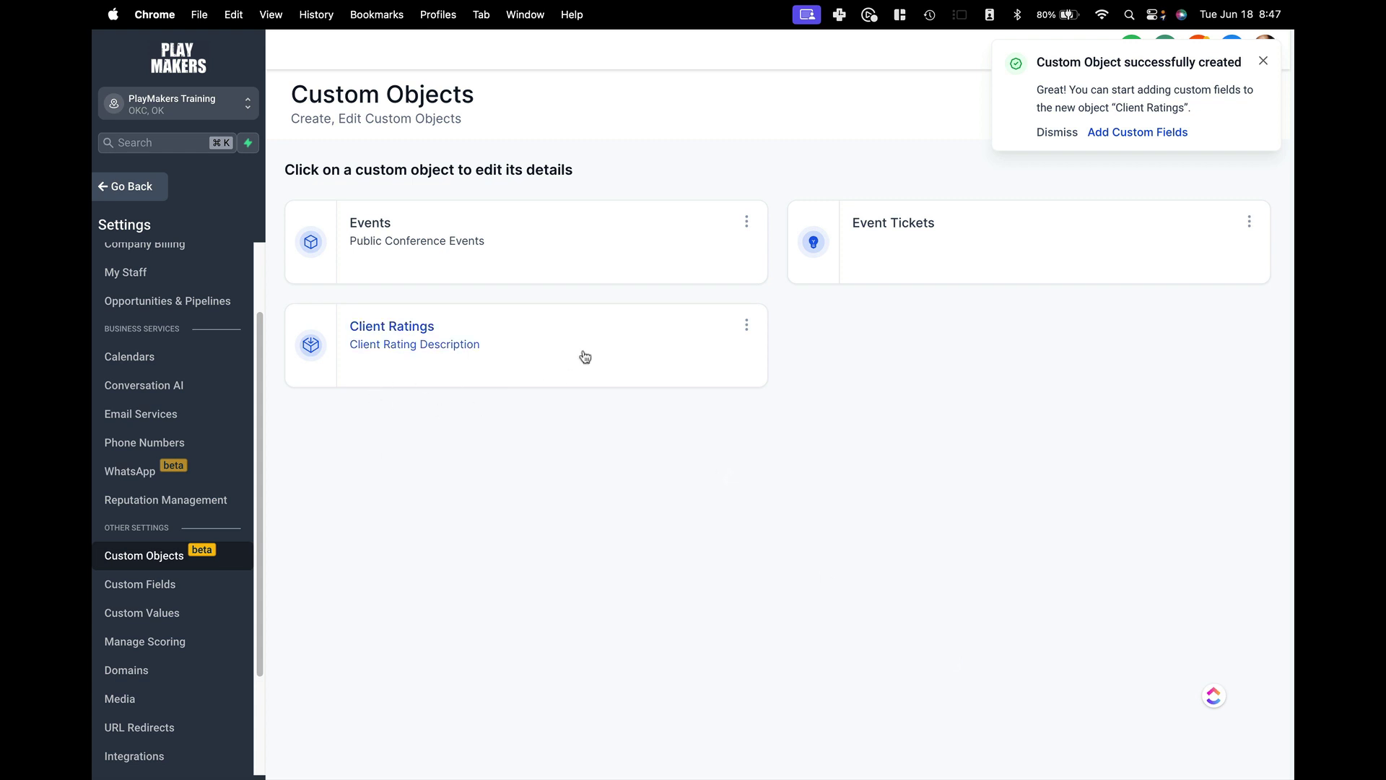
# Choose Add Custom Fields from the Client Ratings object's options menu.
pyautogui.click(748, 330)
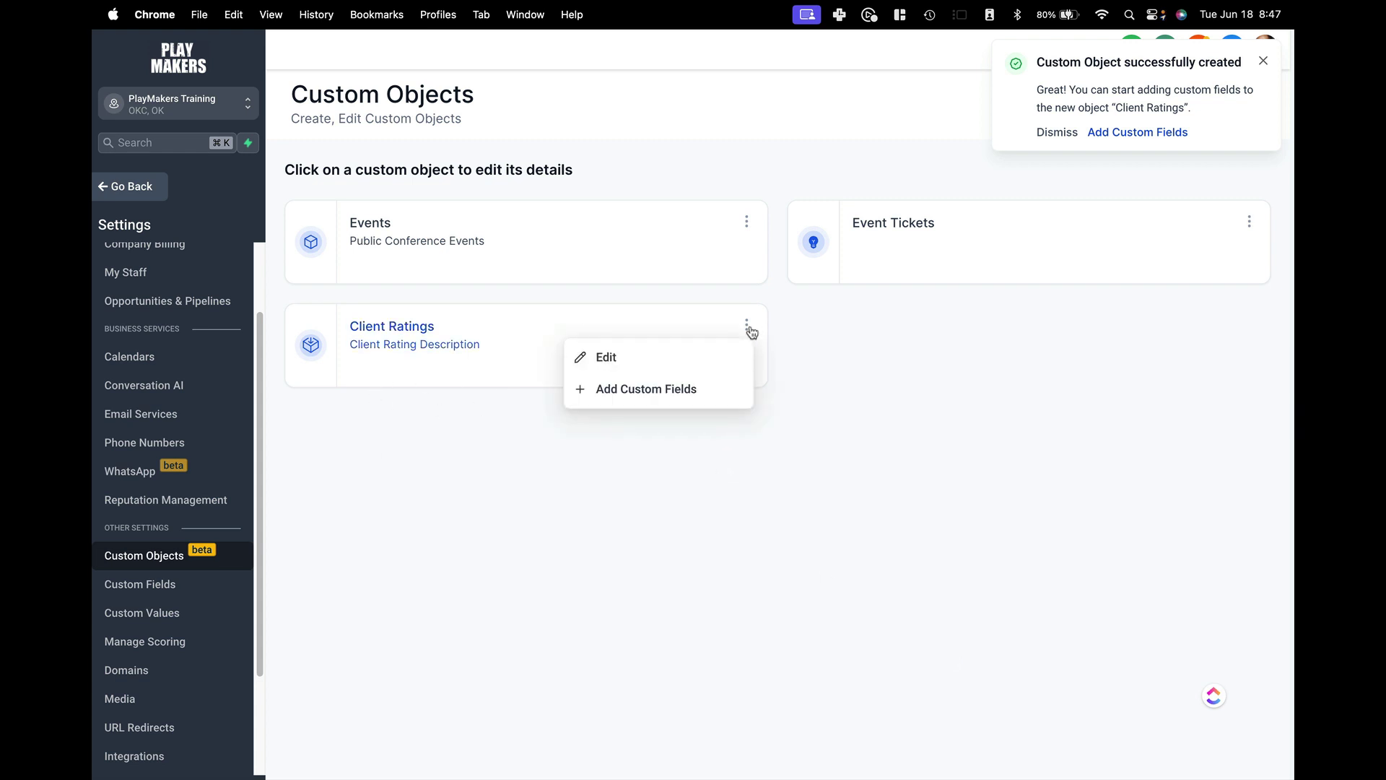
pyautogui.click(651, 397)
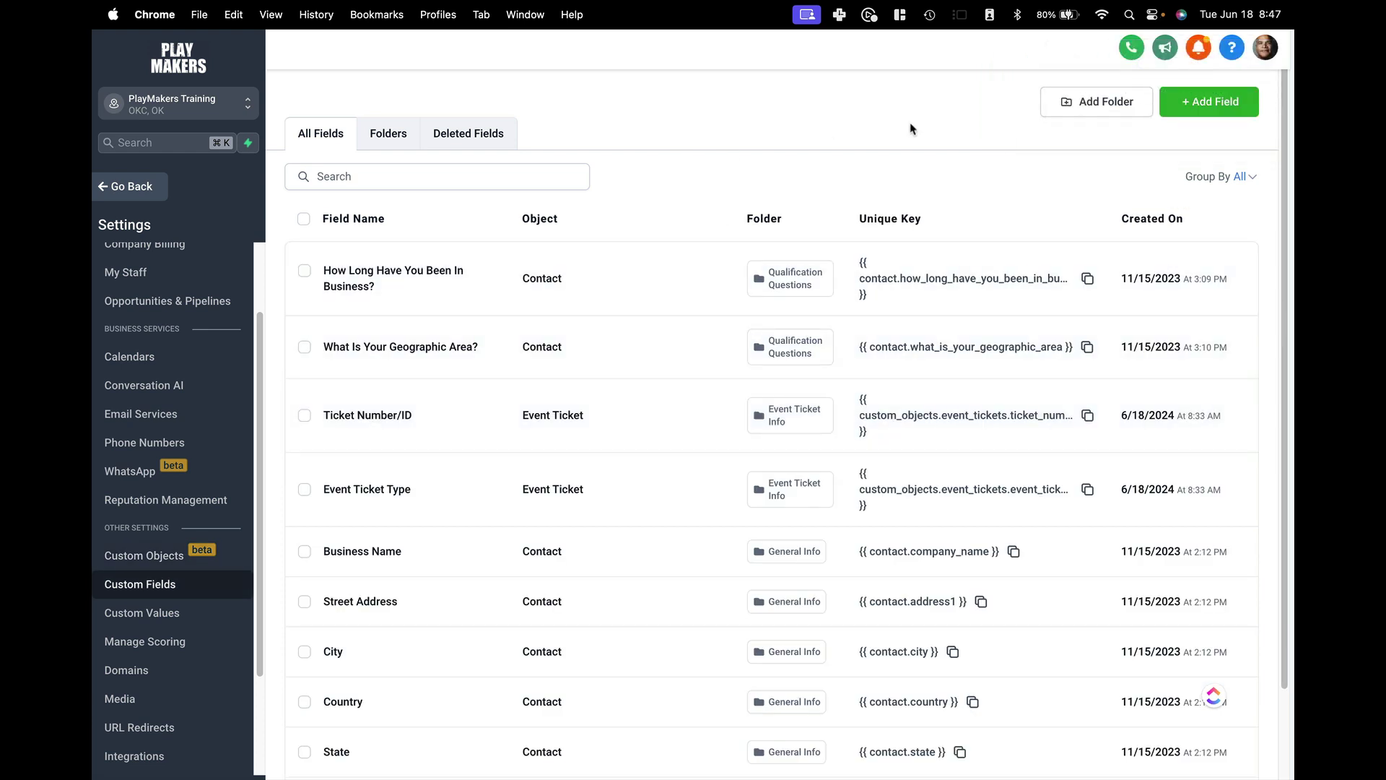
# Create a Date Picker field named 'Date of Client Rating' on the Client Rating object.
pyautogui.click(1201, 105)
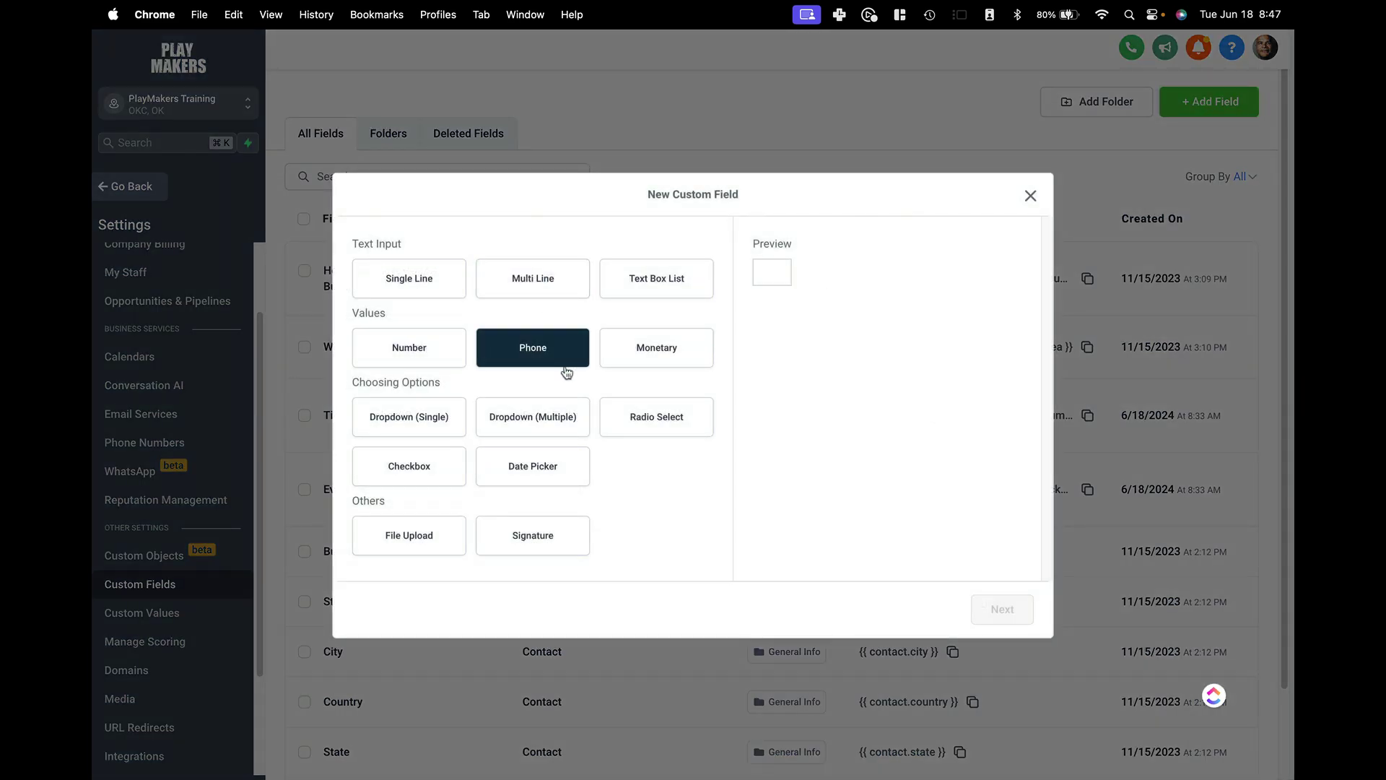
pyautogui.click(560, 463)
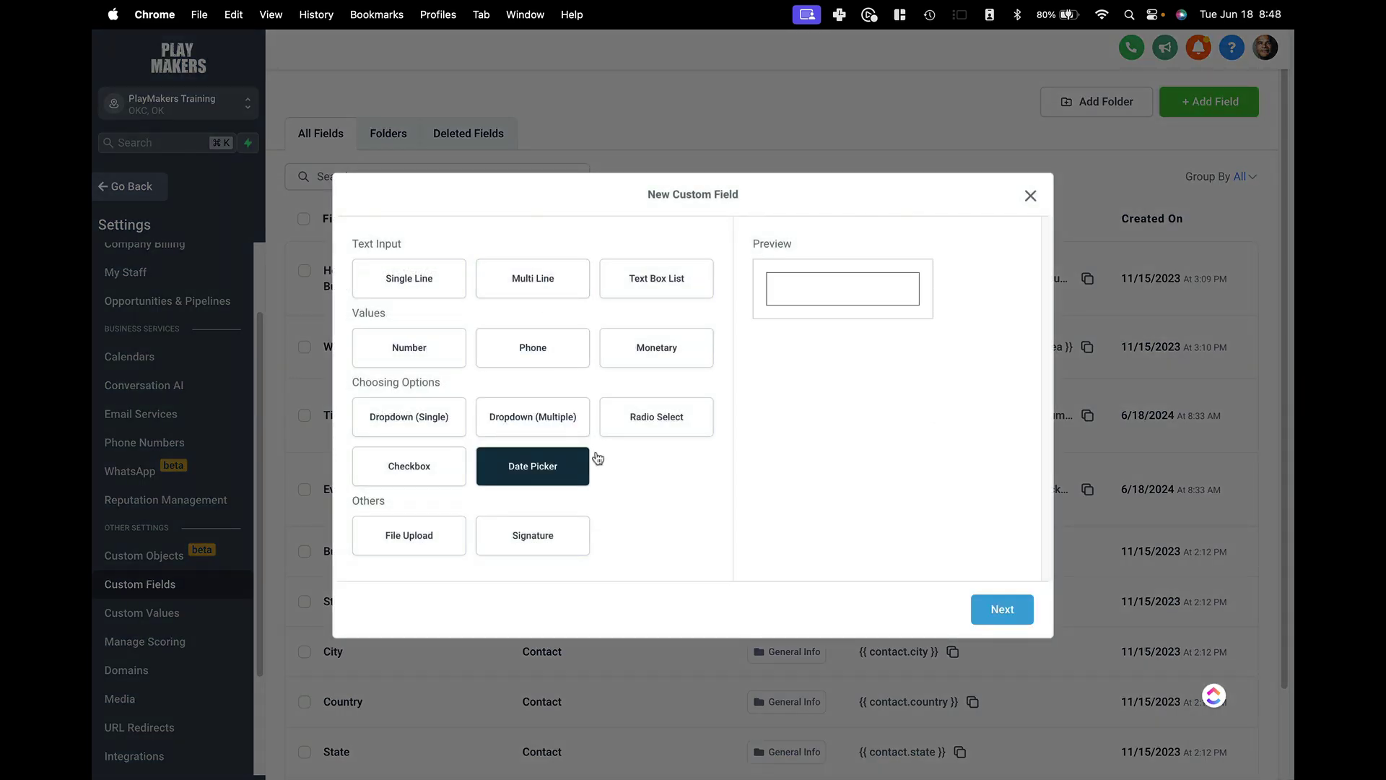
pyautogui.click(1003, 605)
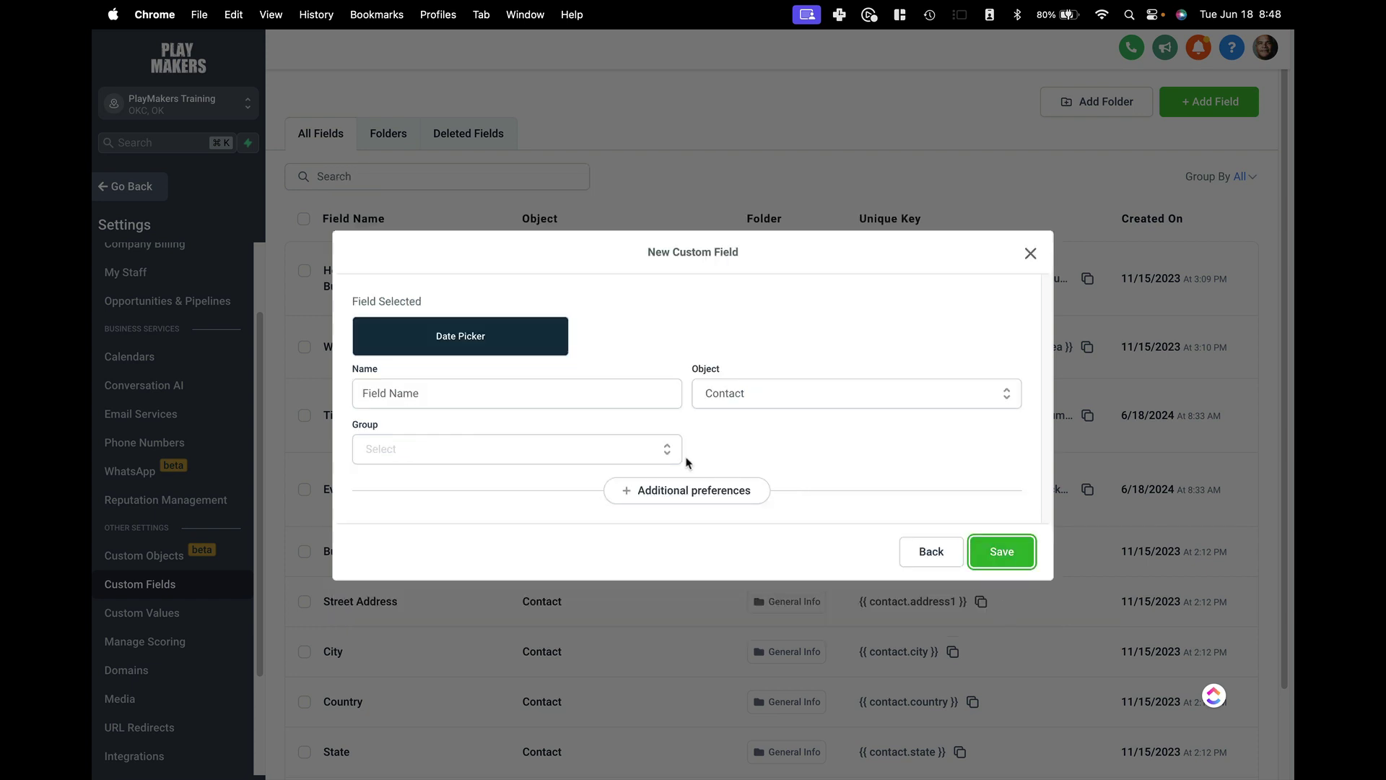
pyautogui.click(619, 397)
pyautogui.write('Daterof Client Review')
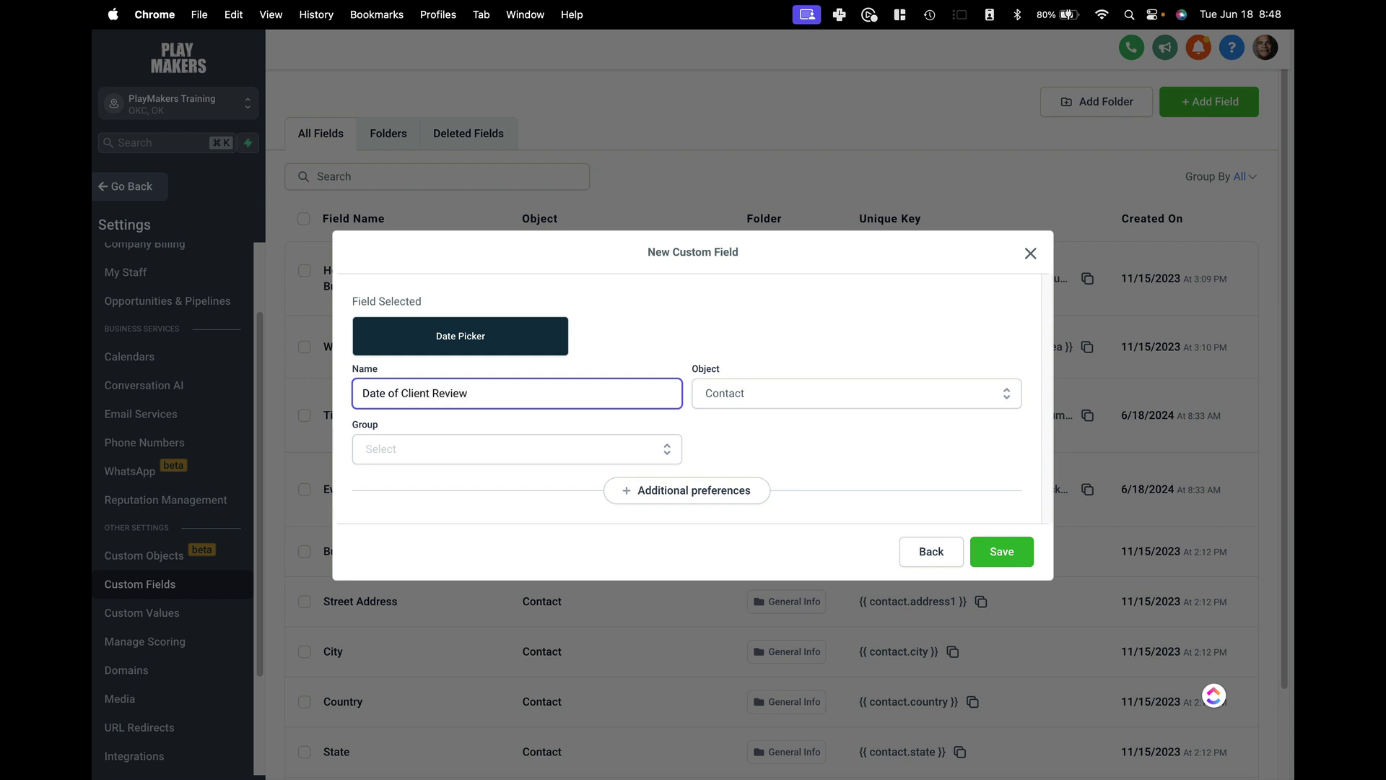
pyautogui.click(735, 397)
pyautogui.scroll(-1, 772, 489)
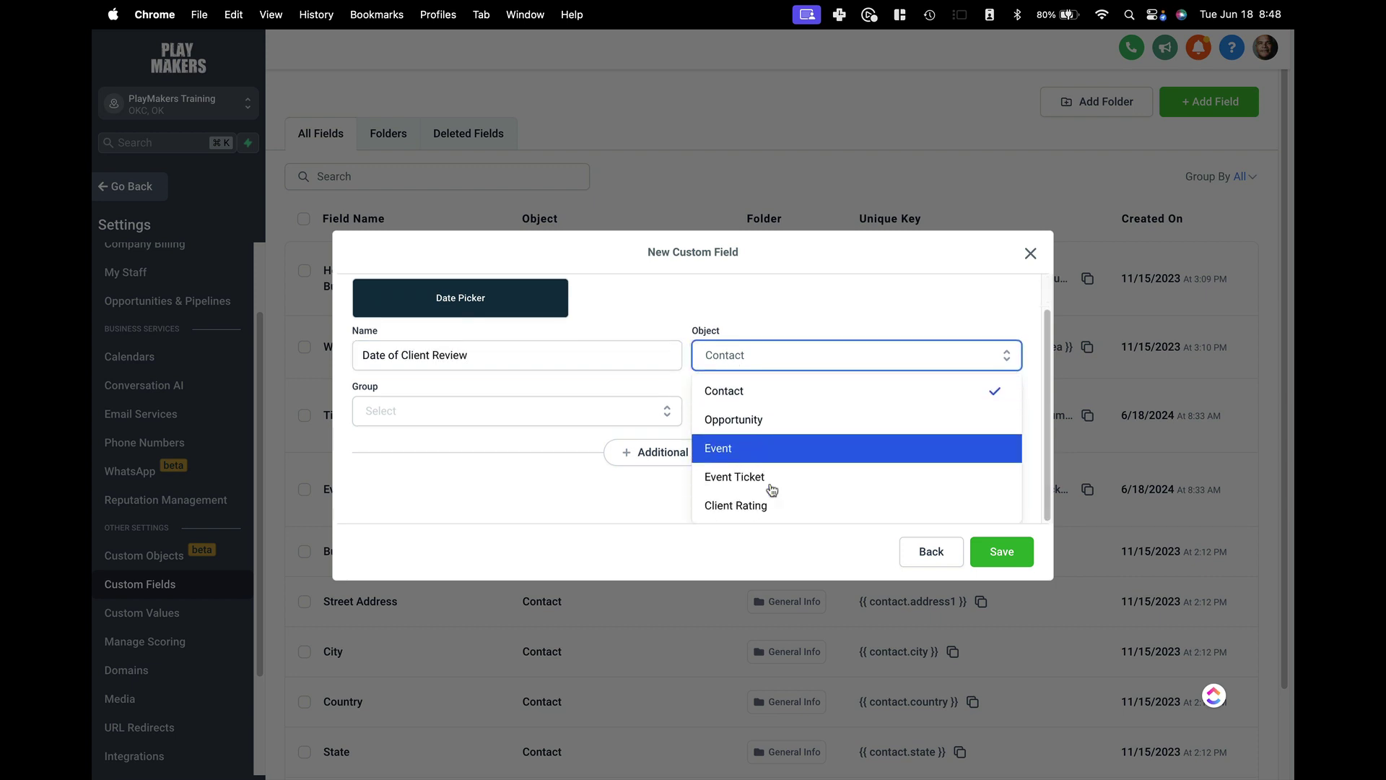
pyautogui.click(772, 505)
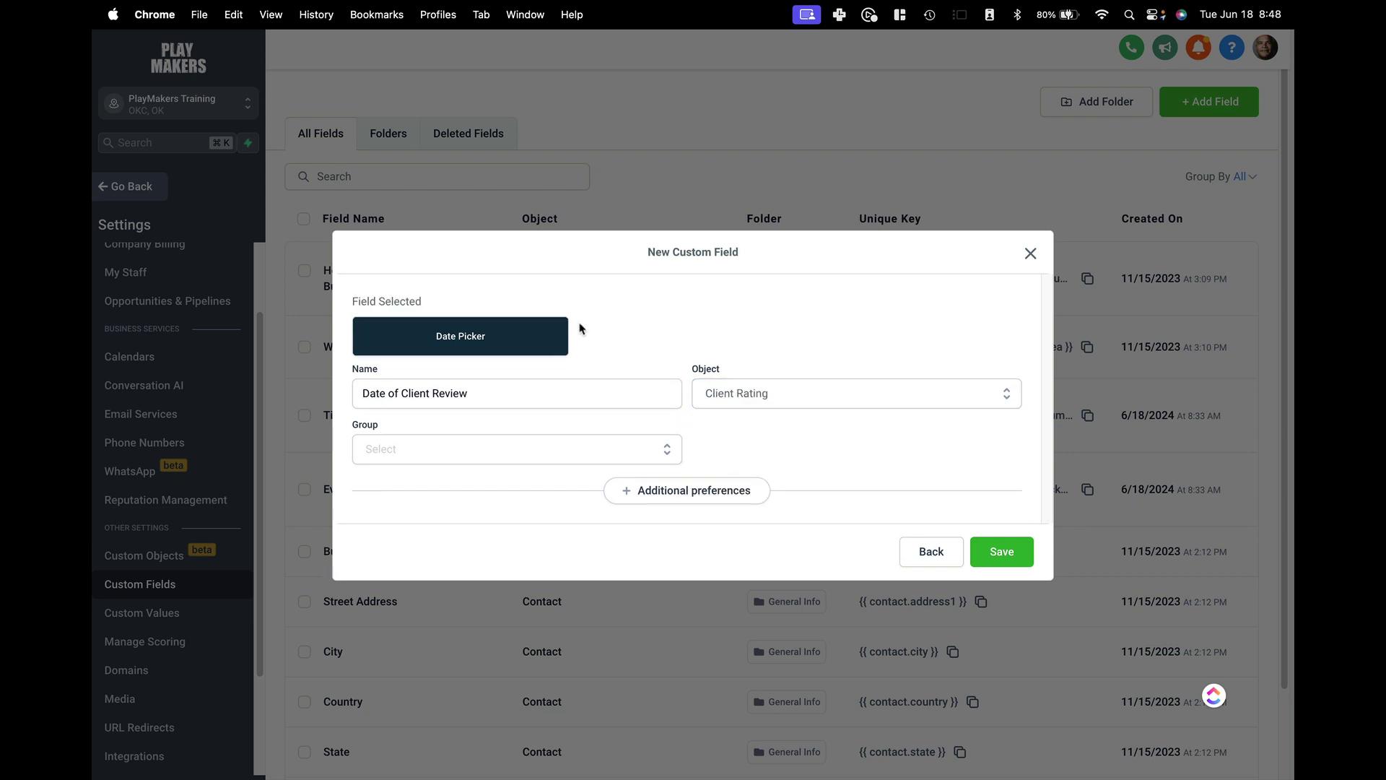
pyautogui.click(535, 393)
pyautogui.press('BackSpace')
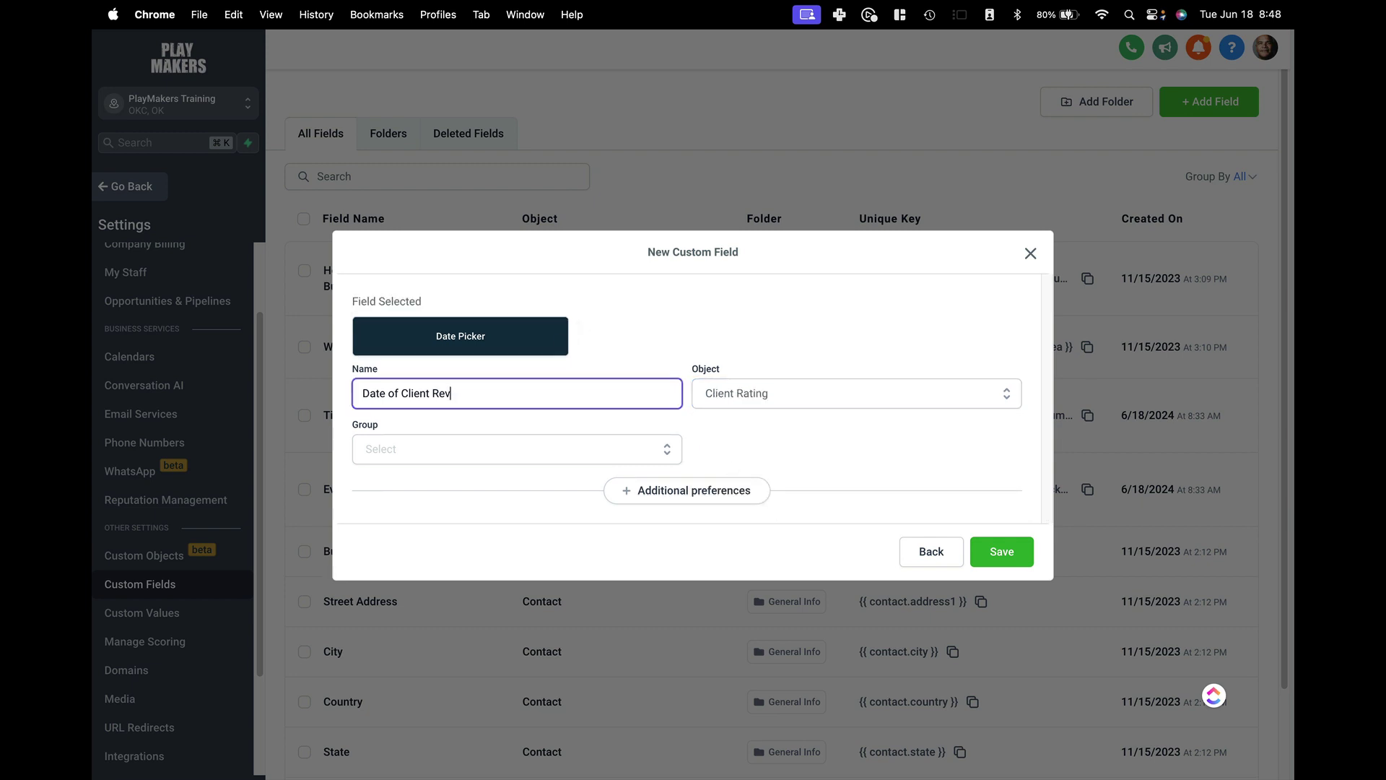
pyautogui.write('ating')
# Put the date field in the Client Rating Info group and save it.
pyautogui.click(998, 554)
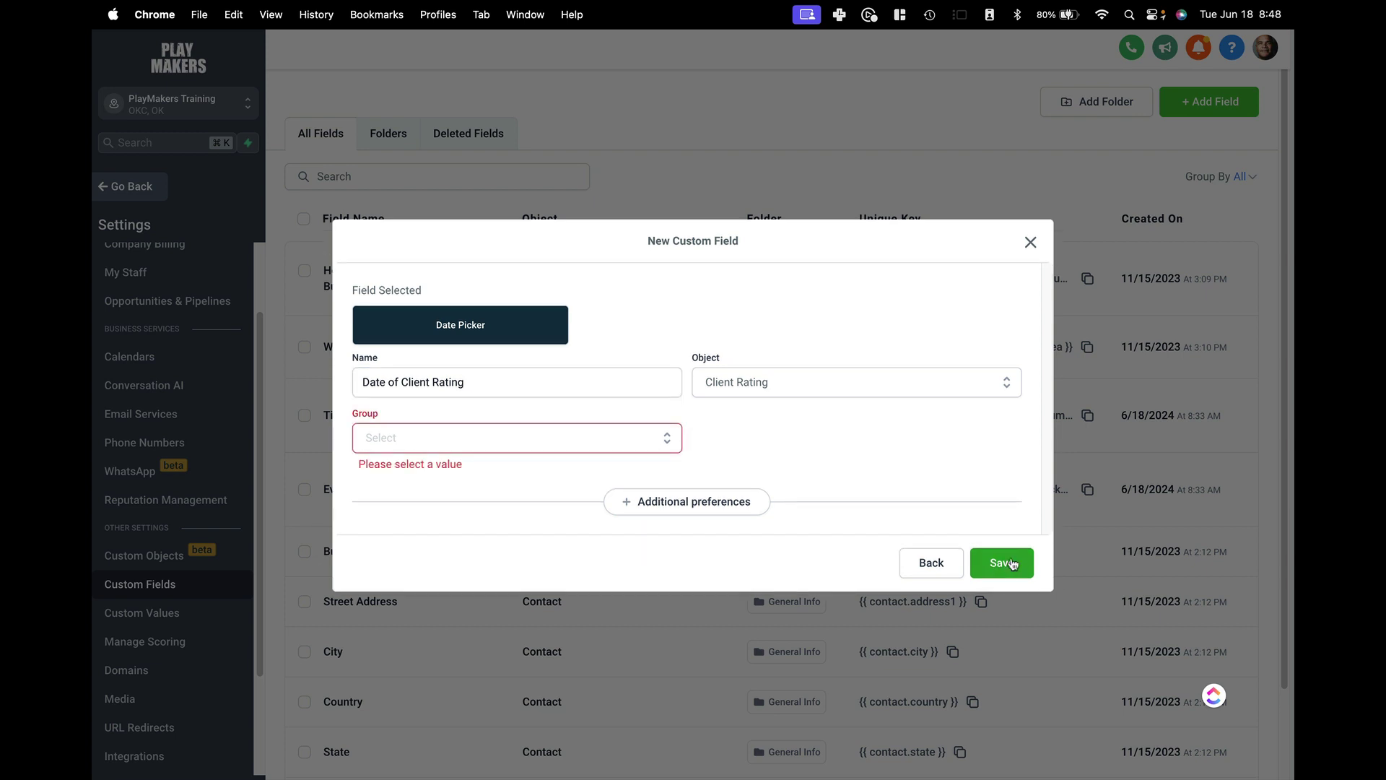
pyautogui.click(641, 452)
pyautogui.click(541, 470)
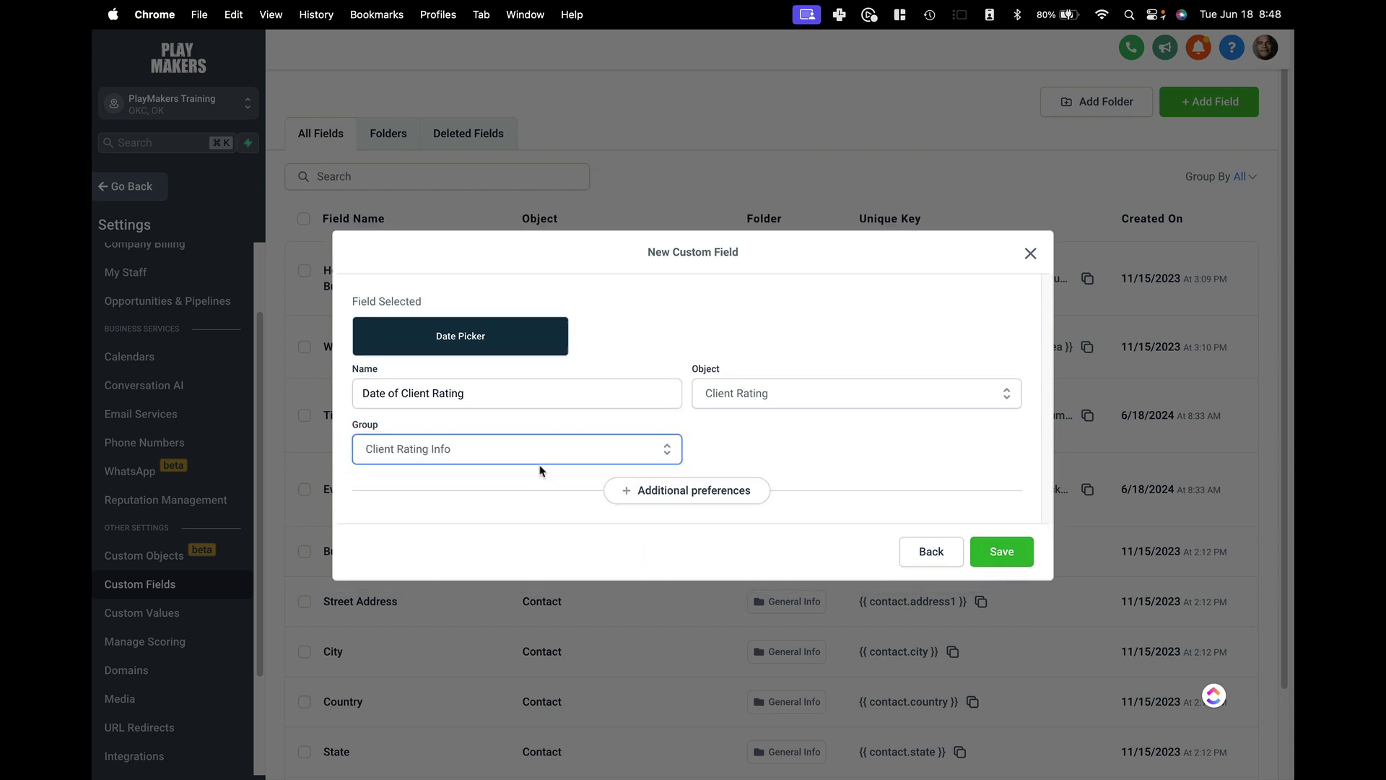
pyautogui.click(1006, 549)
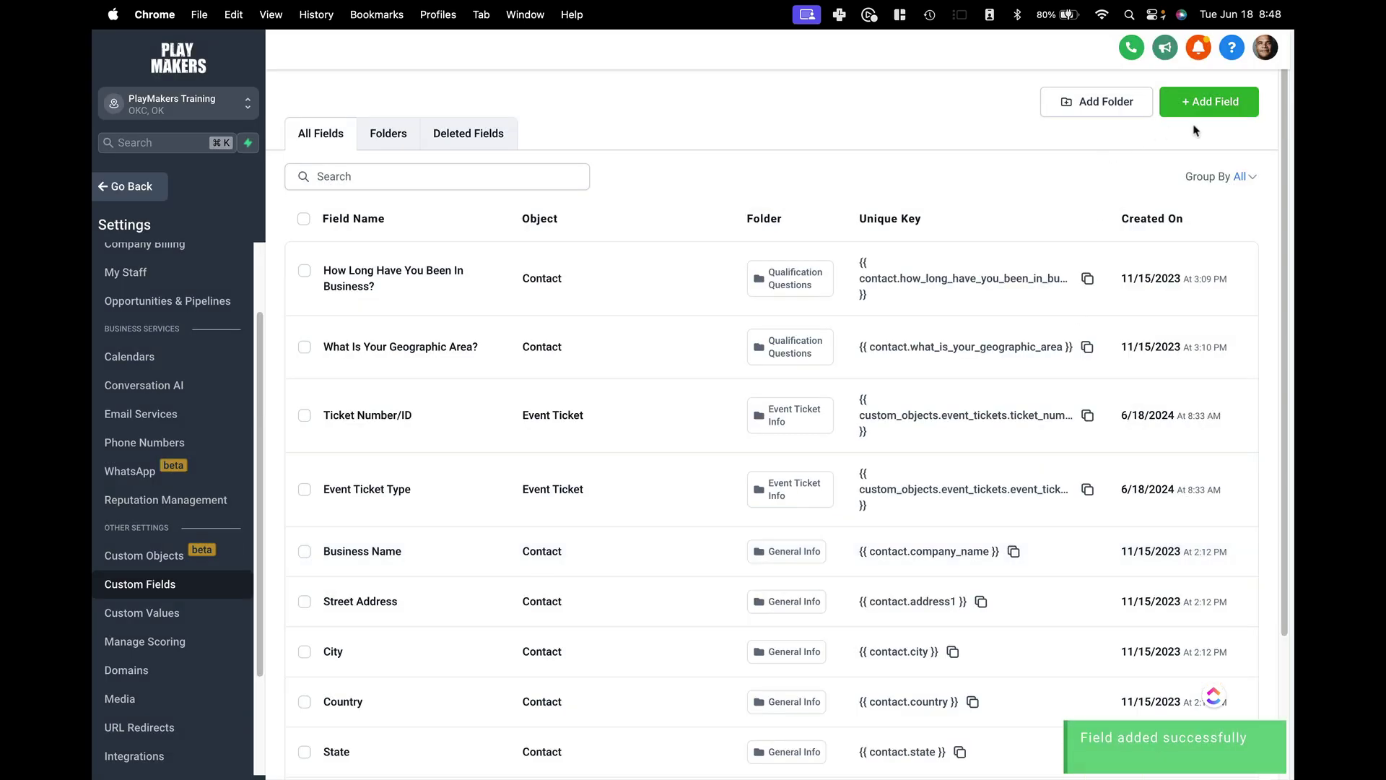
pyautogui.click(1193, 106)
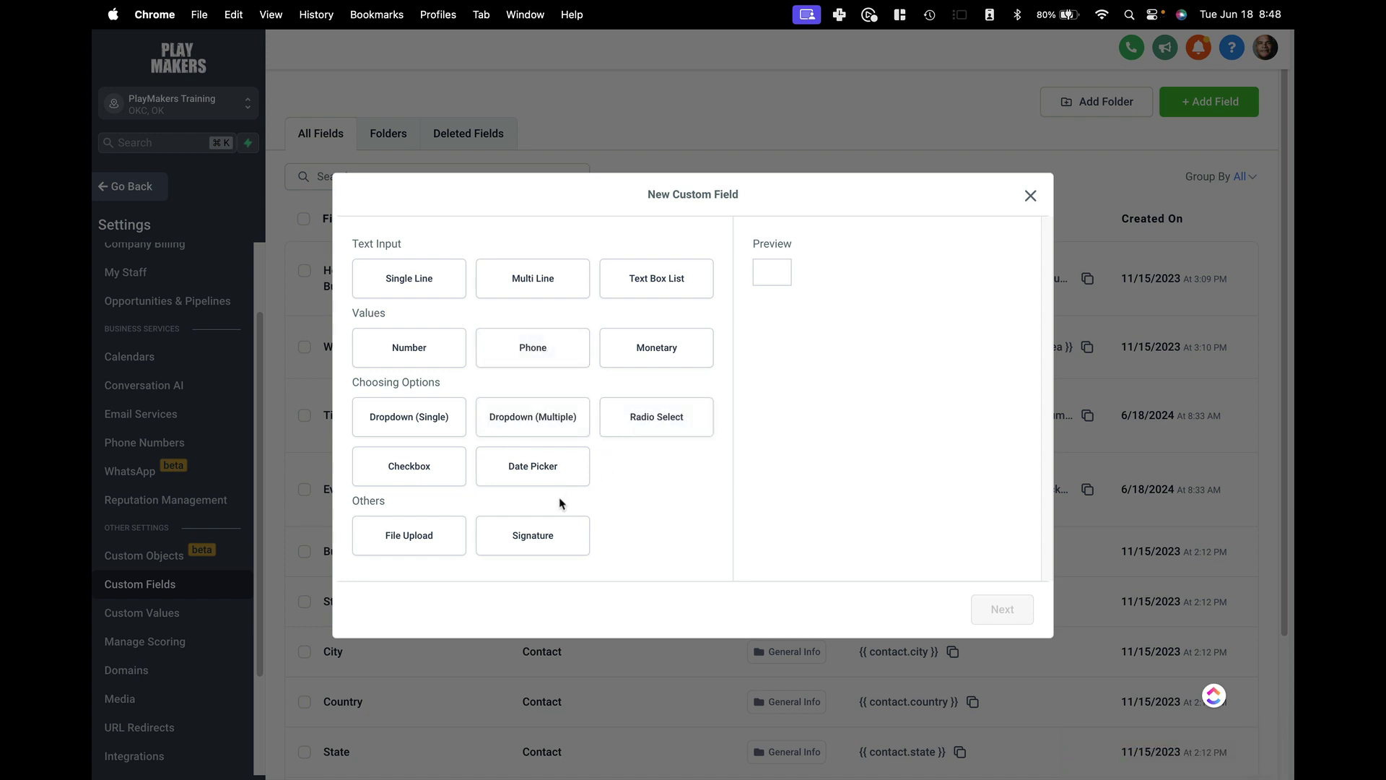
# Draft a Dropdown (Single) field 'Client/Contact Name' under Client Rating Info, then discard it.
pyautogui.click(461, 422)
pyautogui.click(1002, 609)
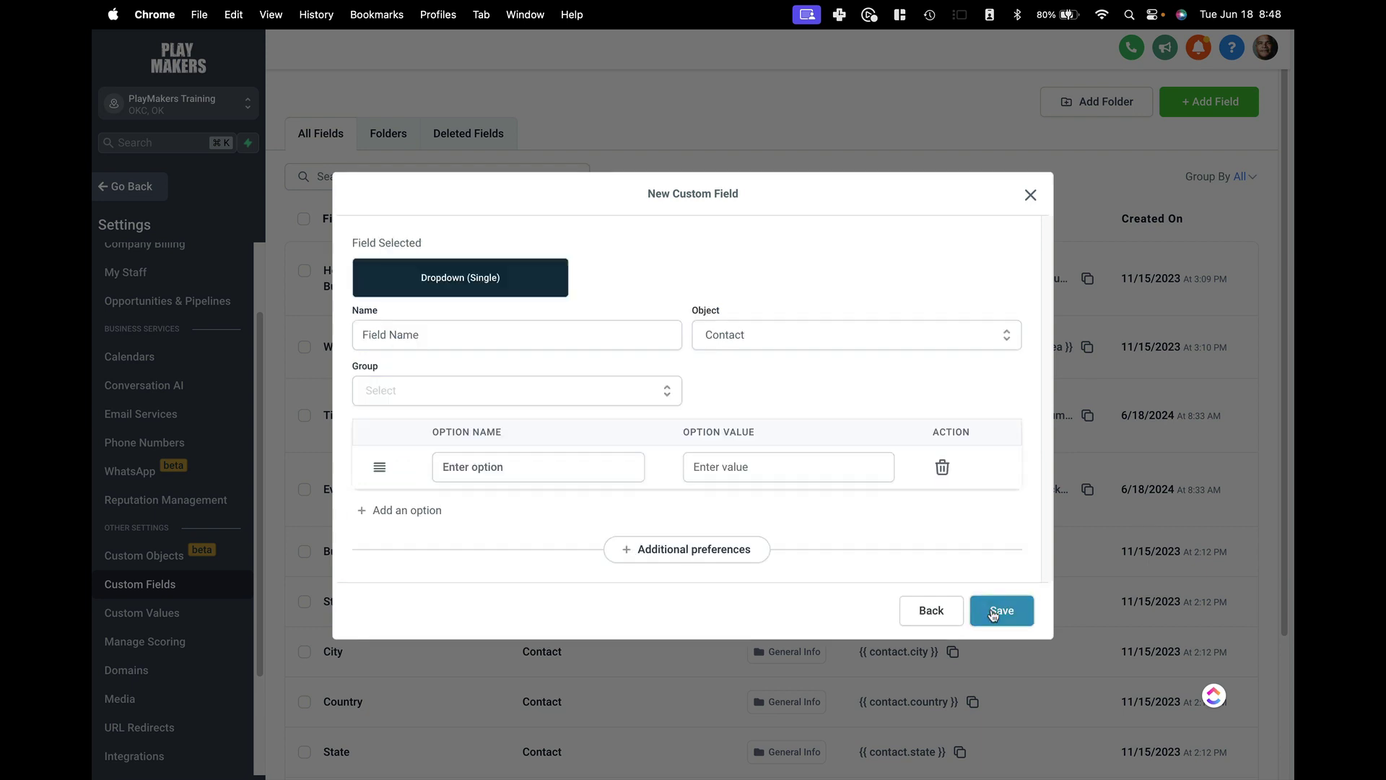
pyautogui.click(563, 337)
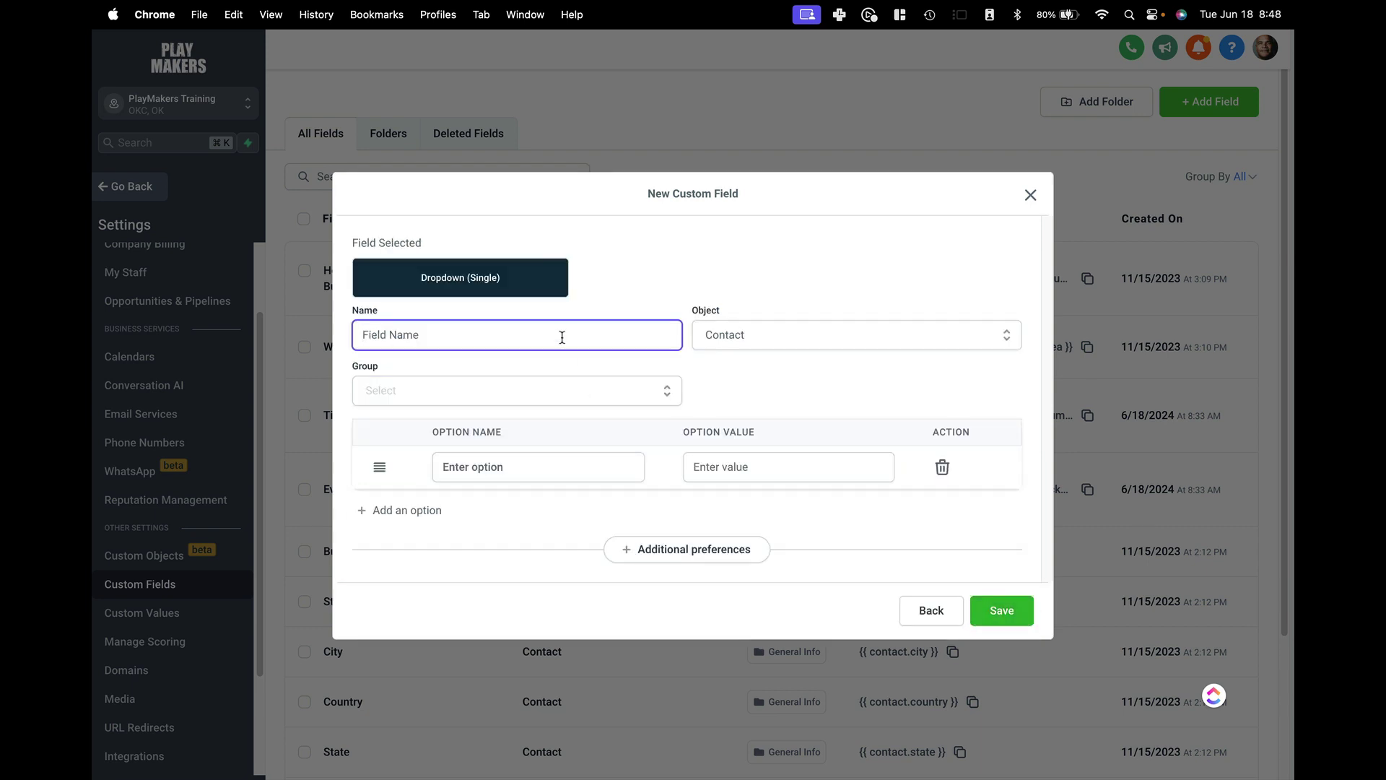
pyautogui.write('Client/Contact Name')
pyautogui.click(582, 397)
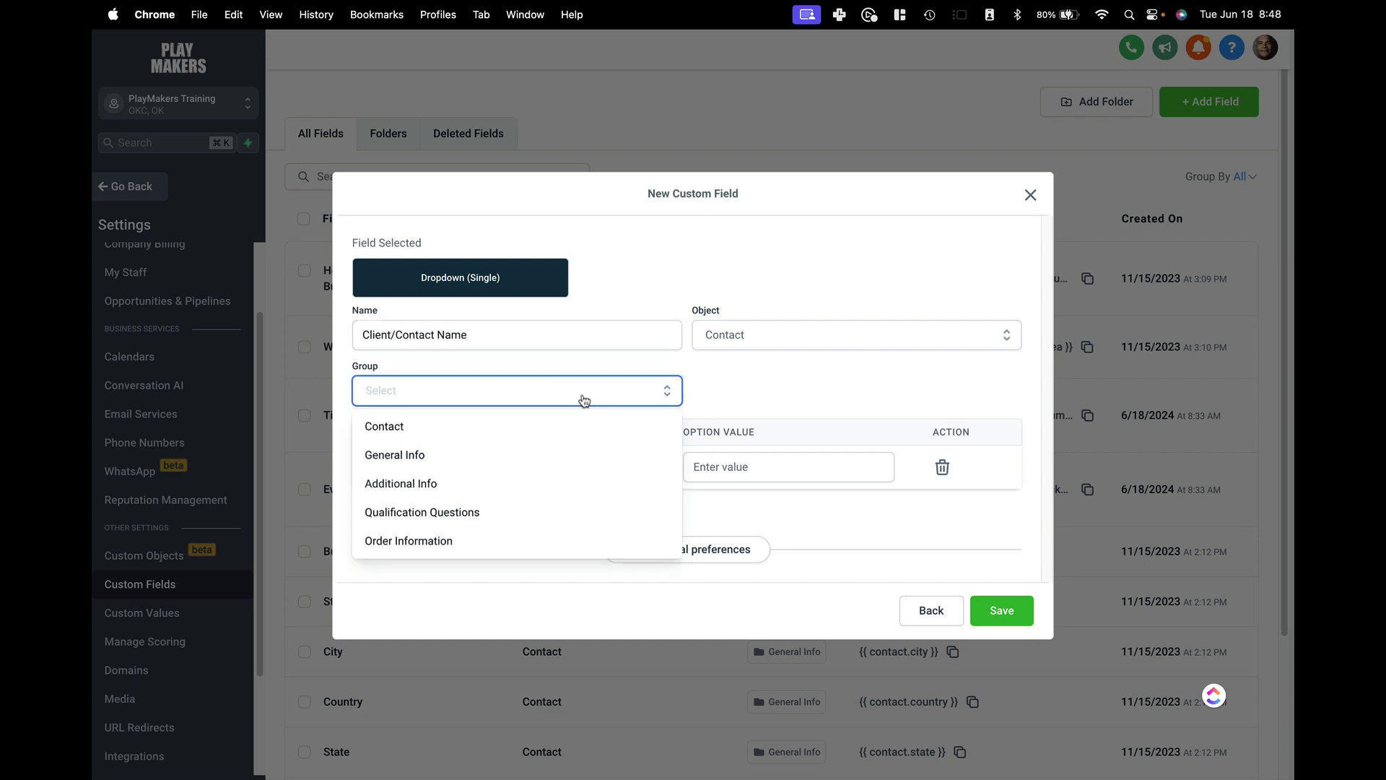
pyautogui.click(800, 389)
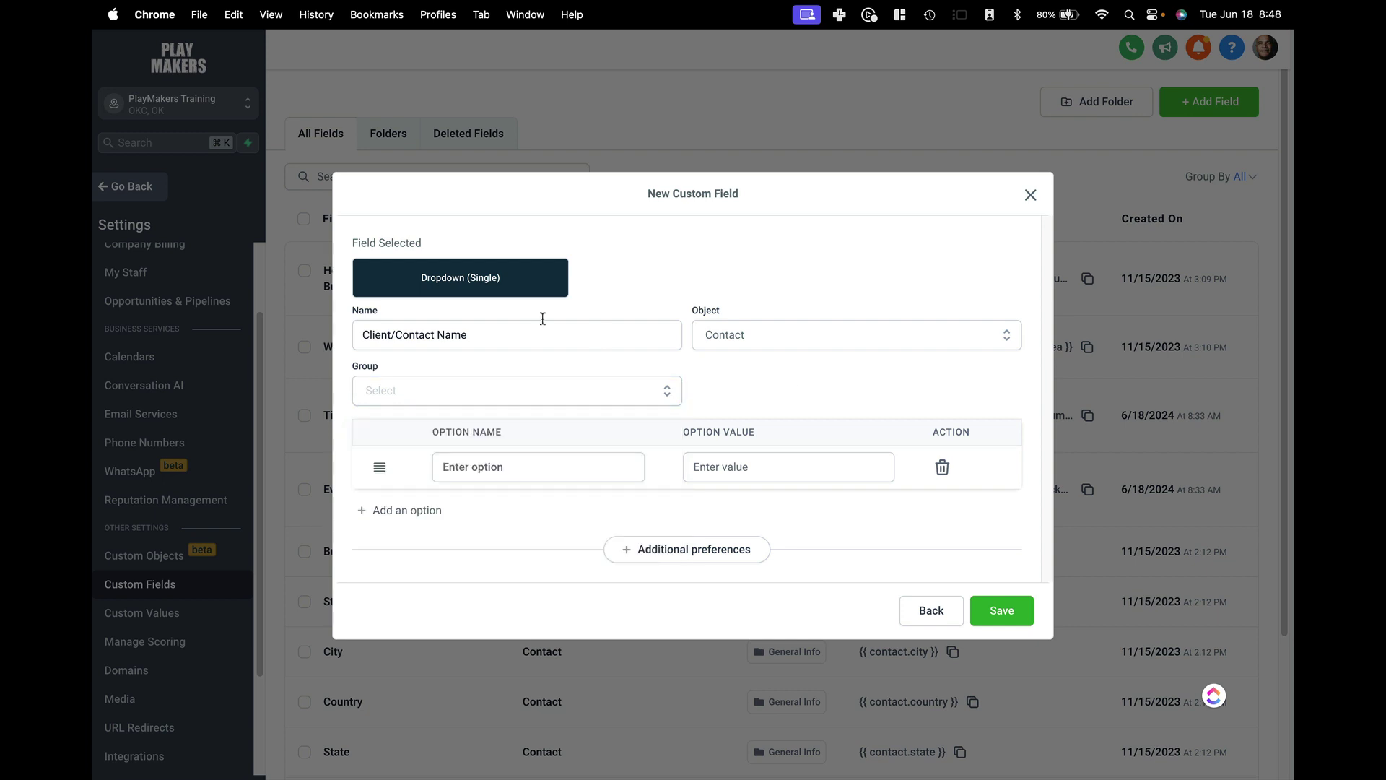
pyautogui.click(823, 331)
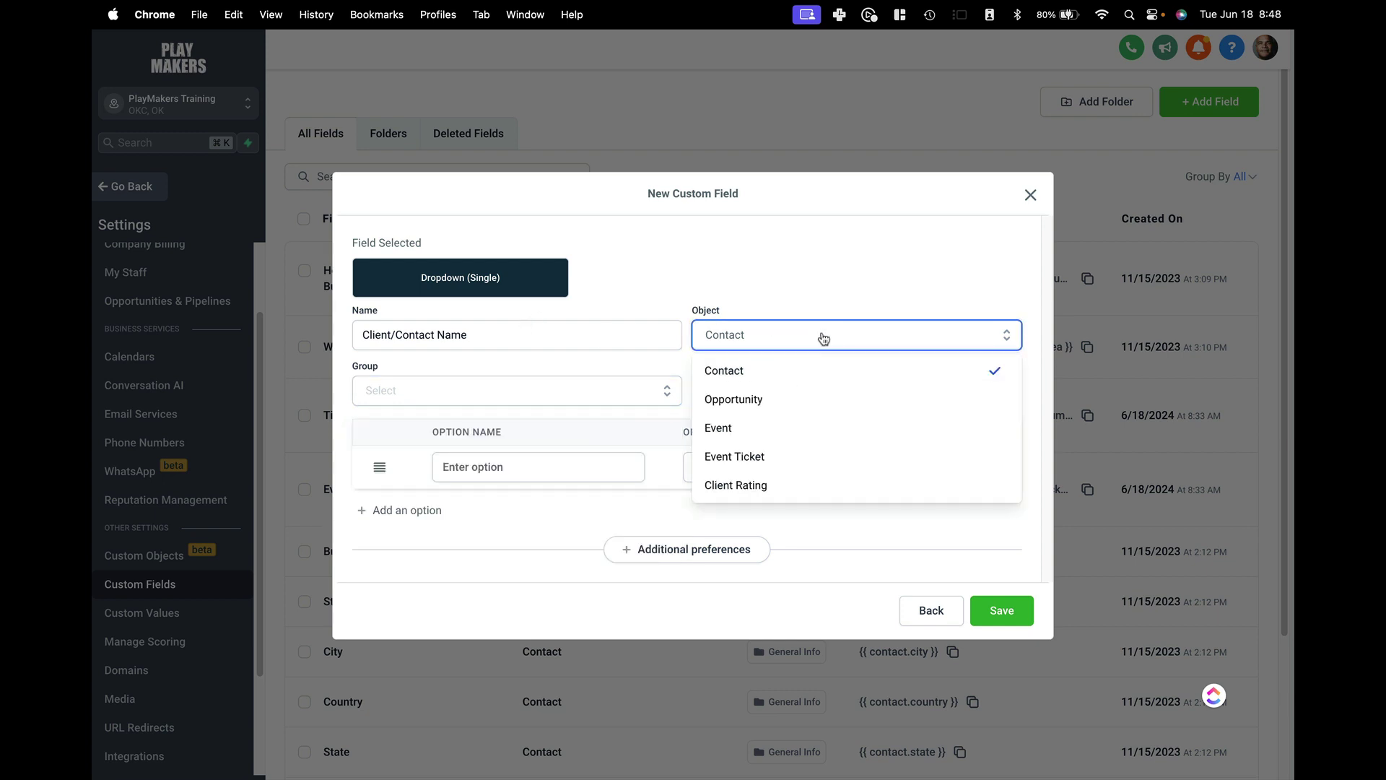
pyautogui.click(782, 488)
pyautogui.click(657, 397)
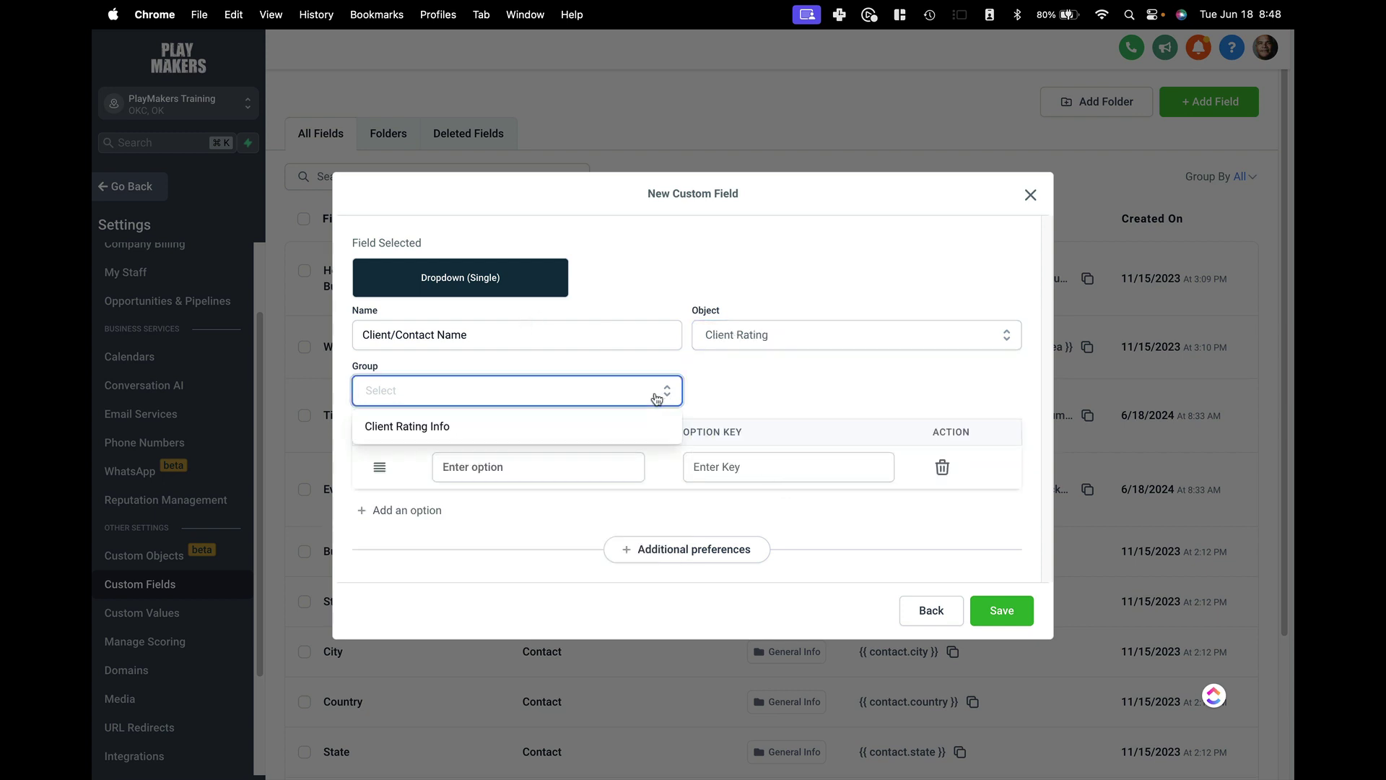
pyautogui.click(616, 421)
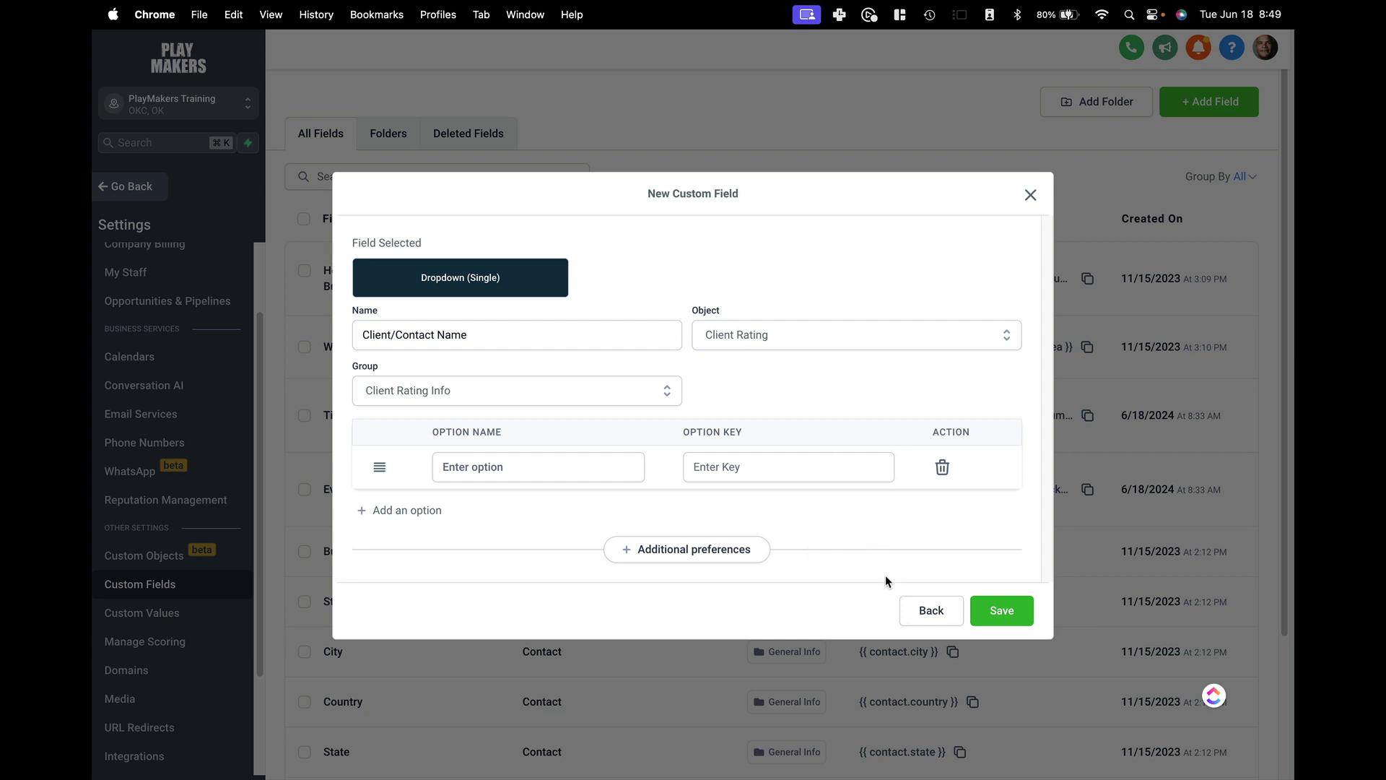
pyautogui.click(946, 621)
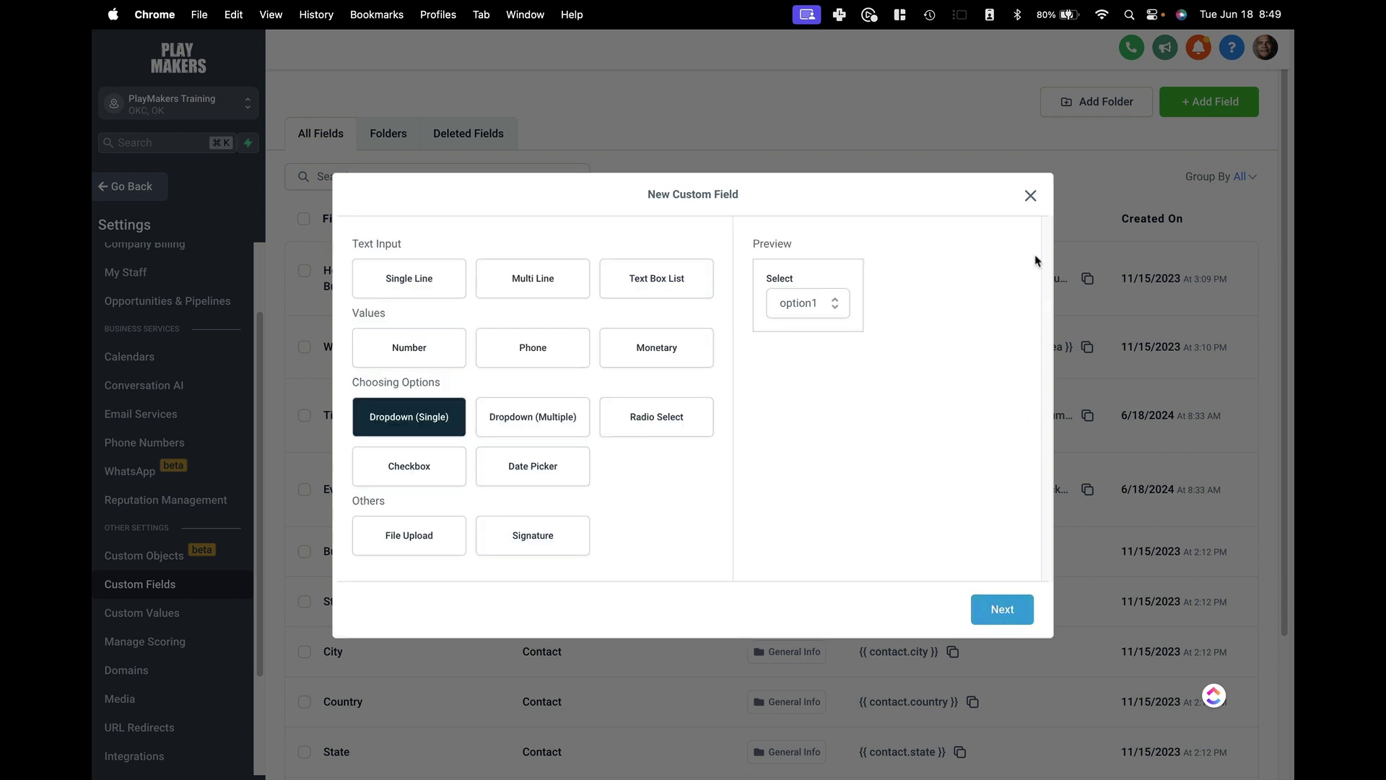
pyautogui.click(1030, 189)
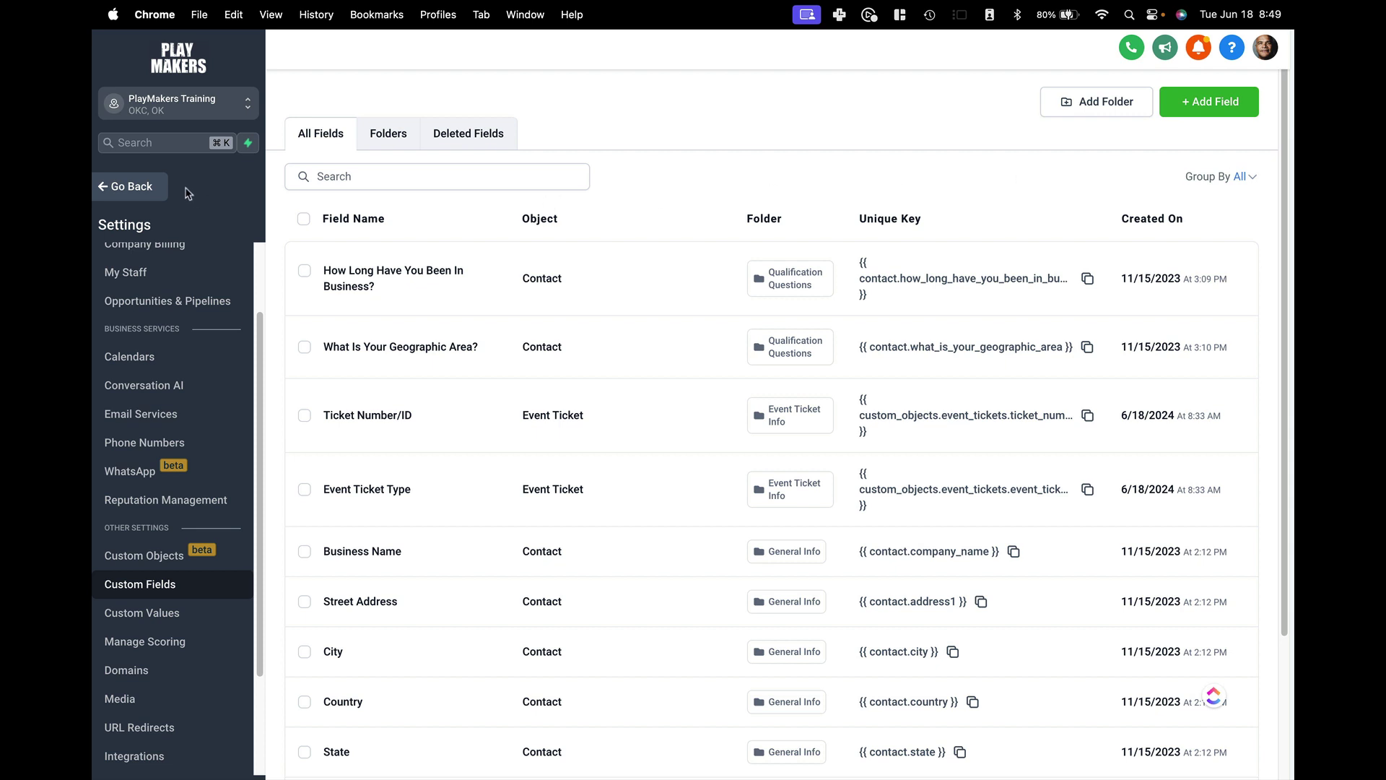
# Open the Events list and review the SDN Playmakers Summit record's name and dates.
pyautogui.click(144, 190)
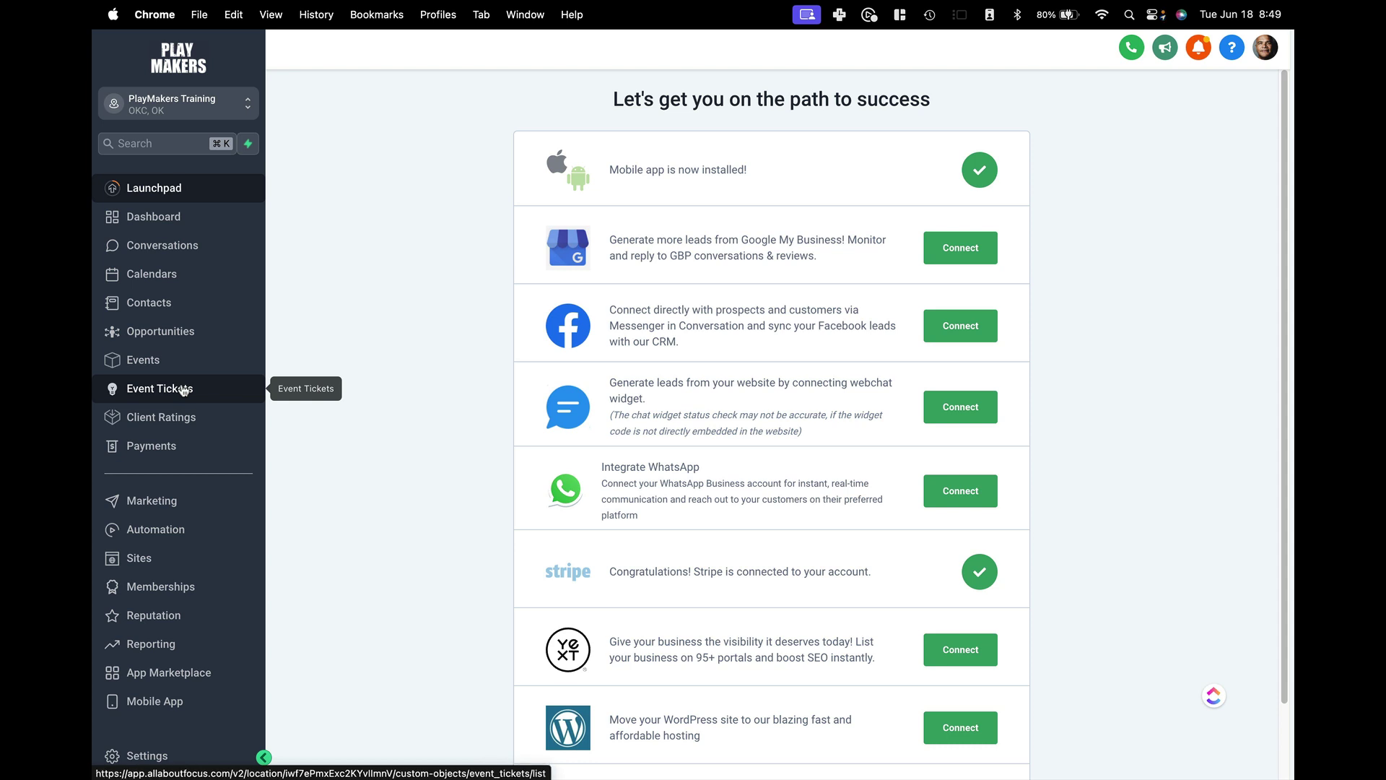
pyautogui.click(159, 362)
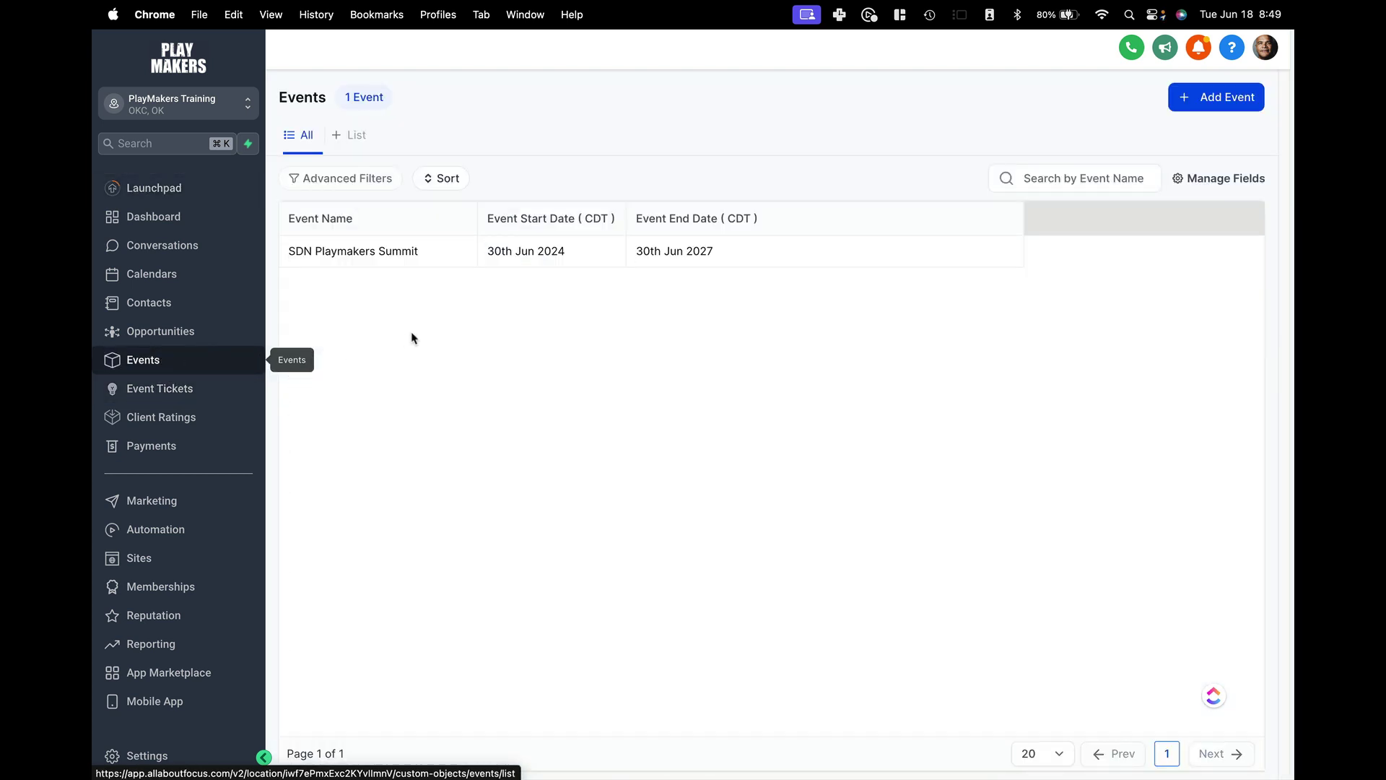
pyautogui.click(387, 255)
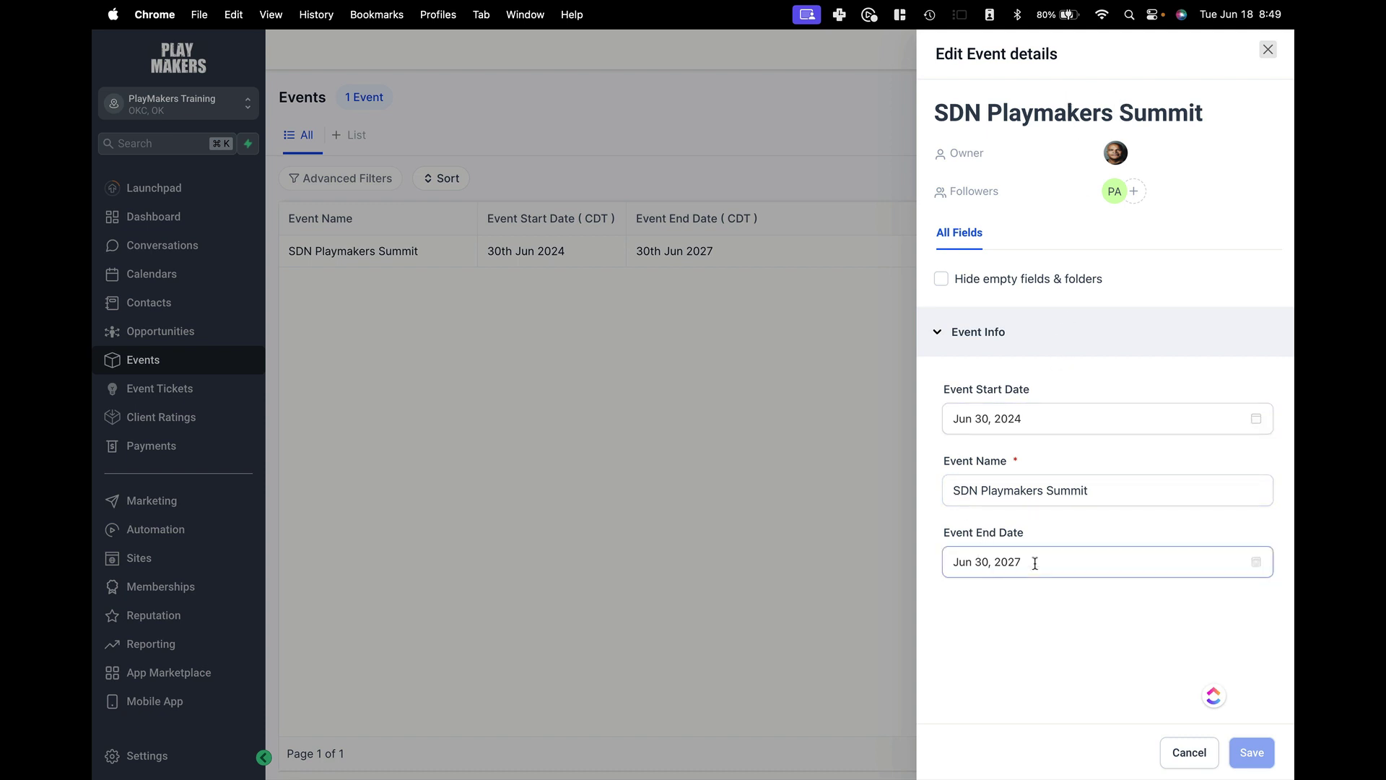
pyautogui.click(1002, 493)
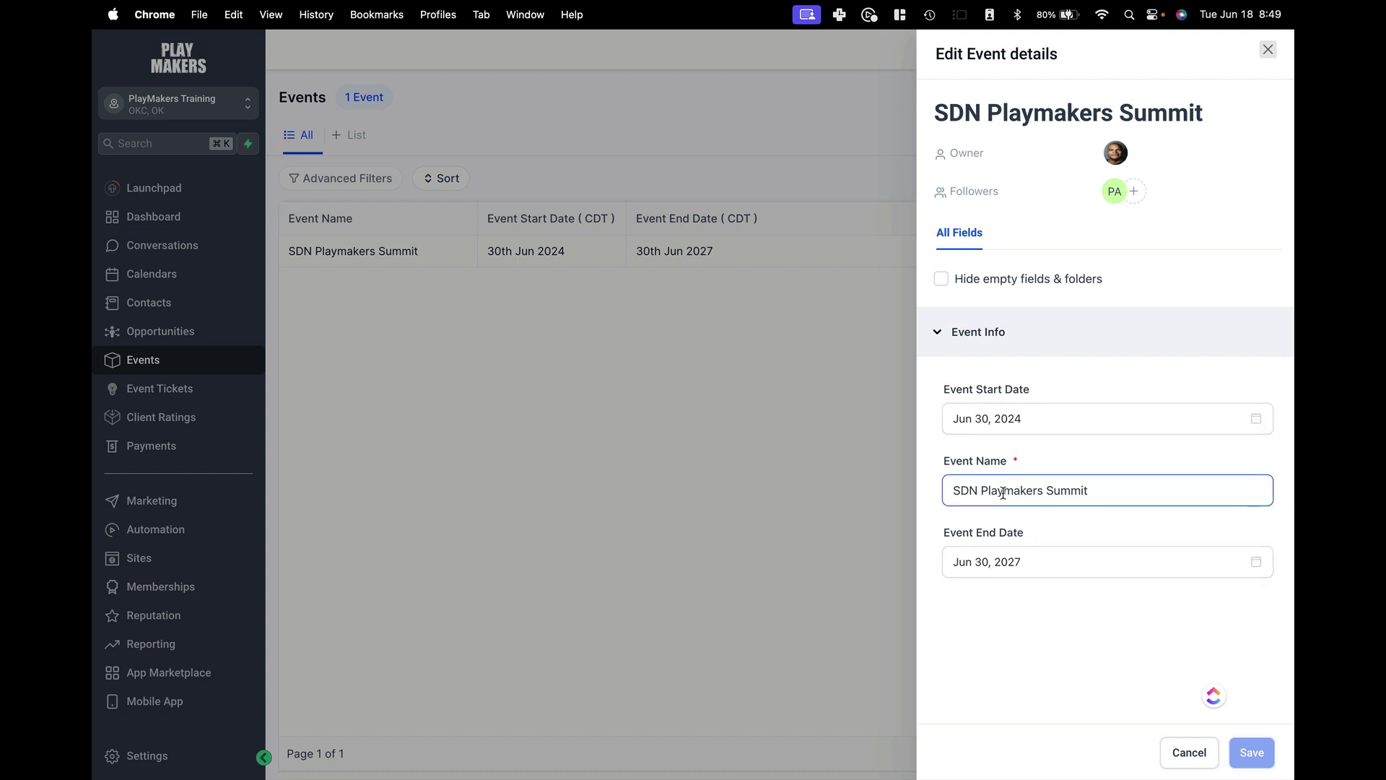
pyautogui.click(1003, 418)
pyautogui.click(1040, 560)
# Add and save a new event named 'VIrtual HighLevel Meet Up'.
pyautogui.click(1190, 752)
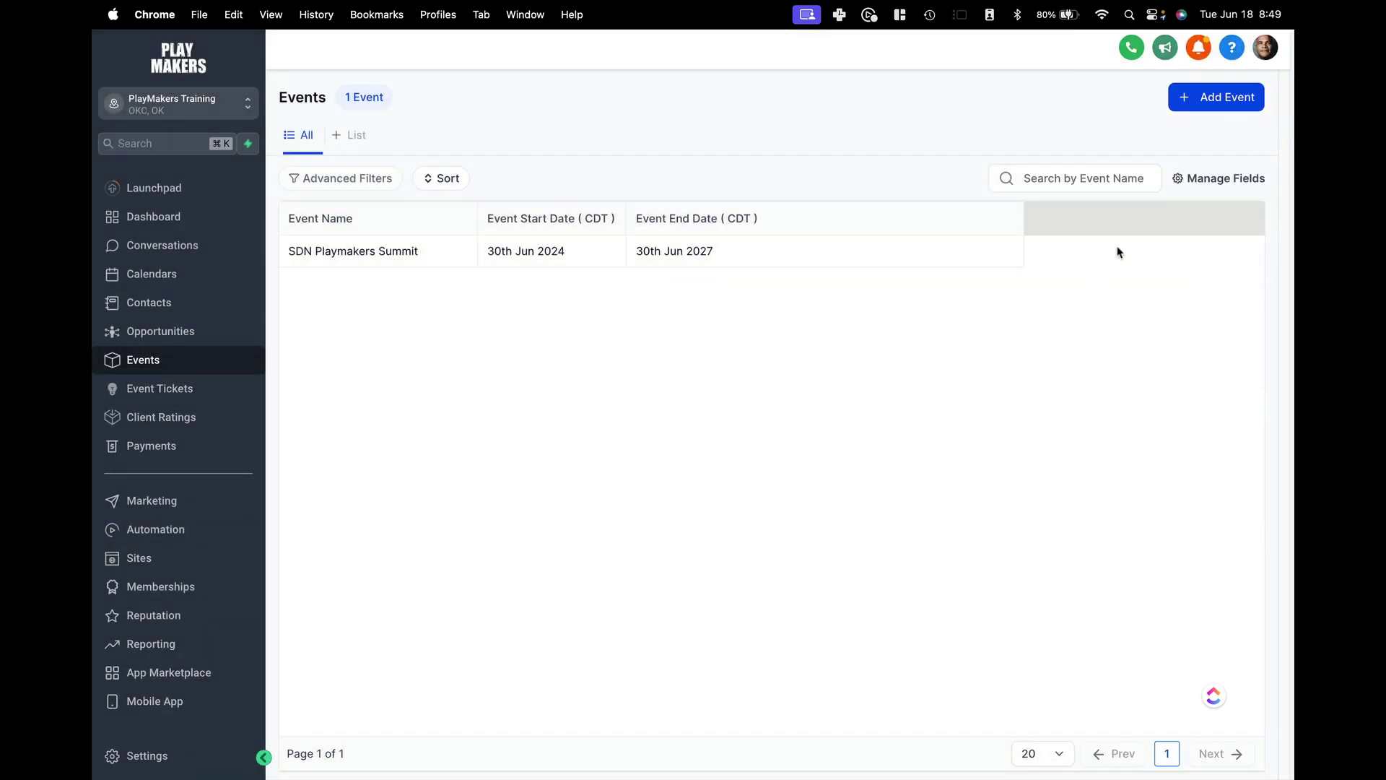
pyautogui.click(1227, 97)
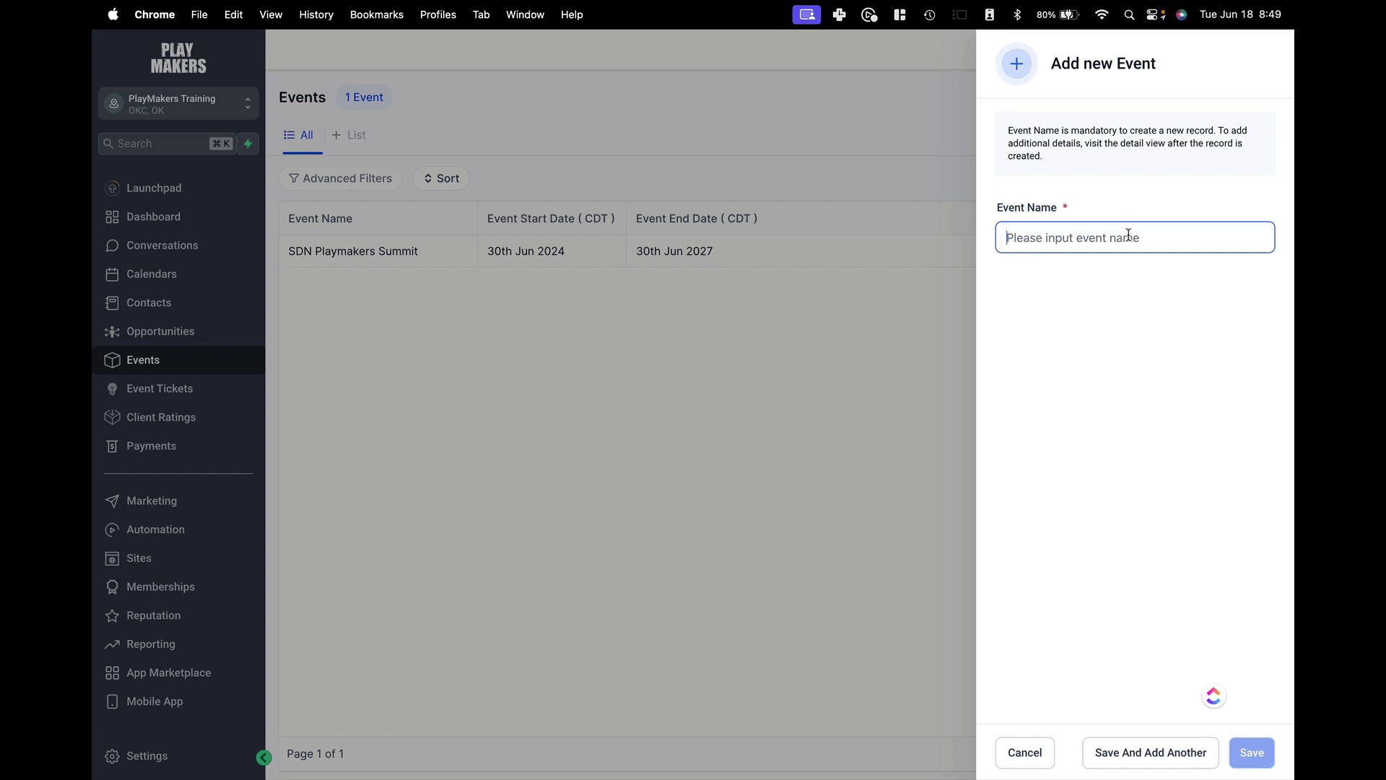
pyautogui.write('VIrtual')
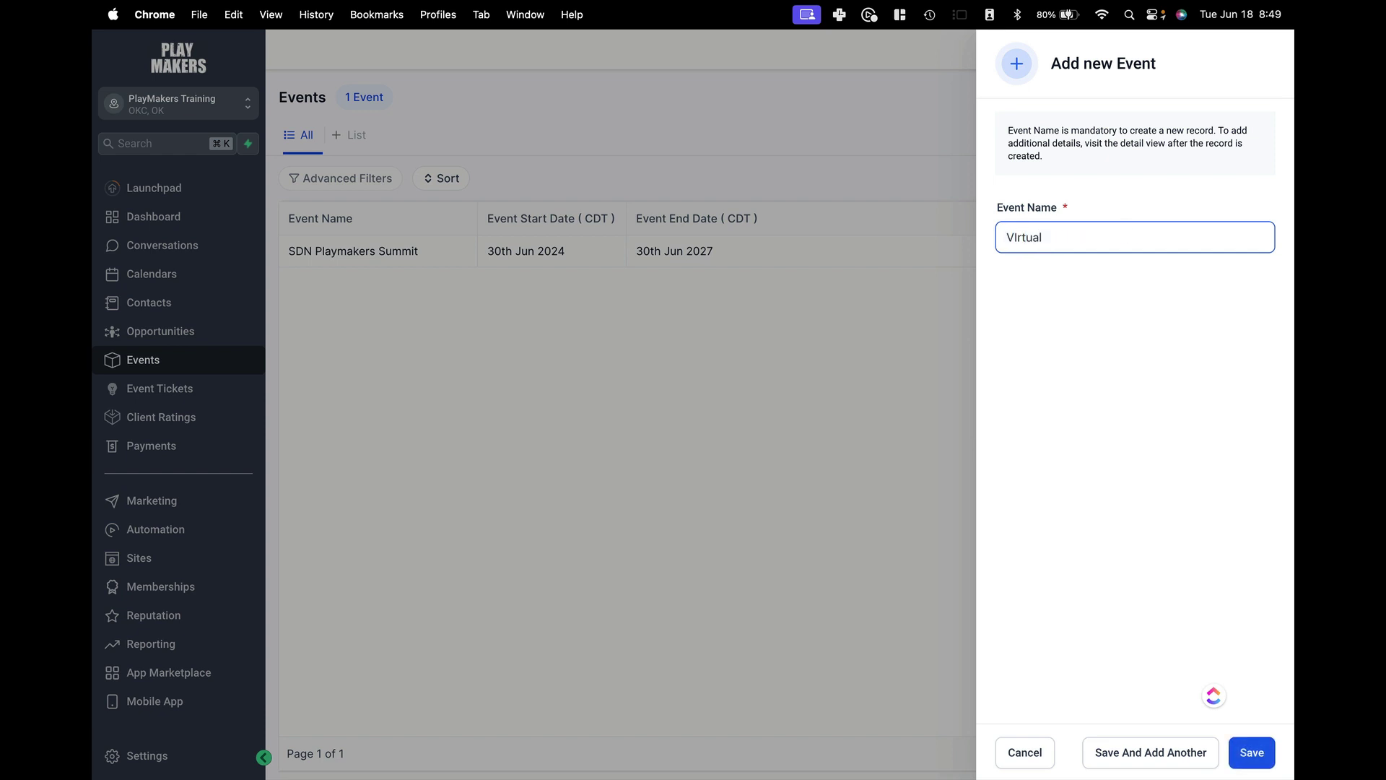
pyautogui.write(' HighLevel Meet u')
pyautogui.click(1251, 753)
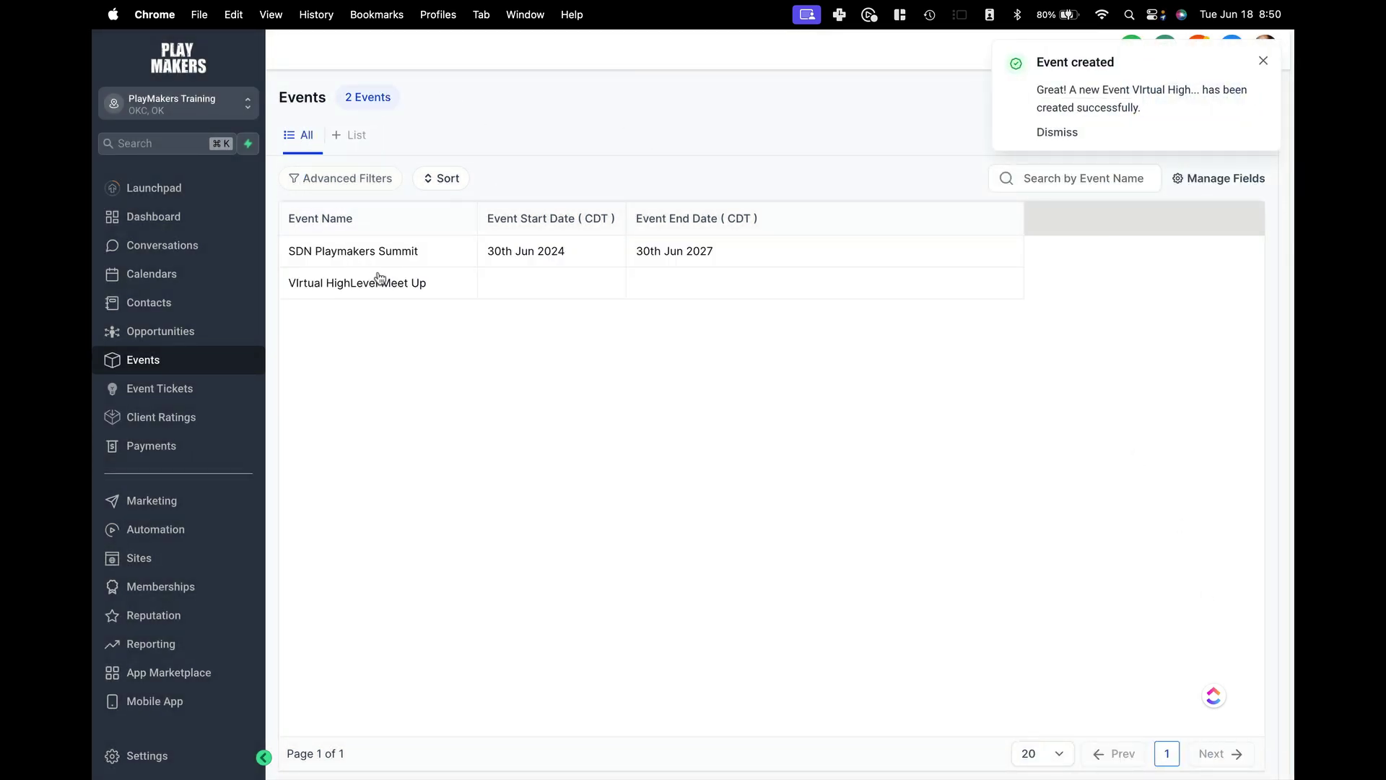
# Give the event a start date of Jun 19, 2024 and an end date of Jun 26, 2024, then save.
pyautogui.click(378, 278)
pyautogui.click(1036, 426)
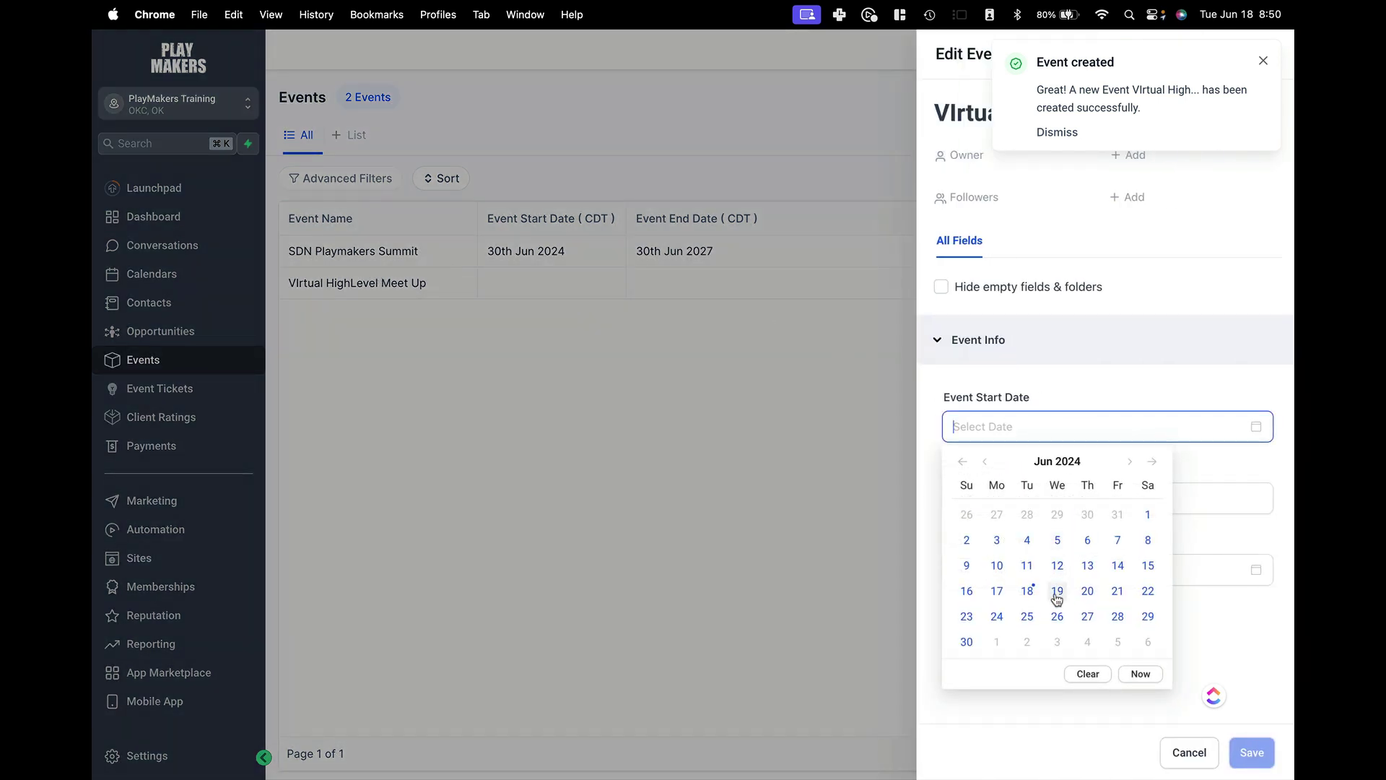
pyautogui.click(1057, 597)
pyautogui.click(1085, 564)
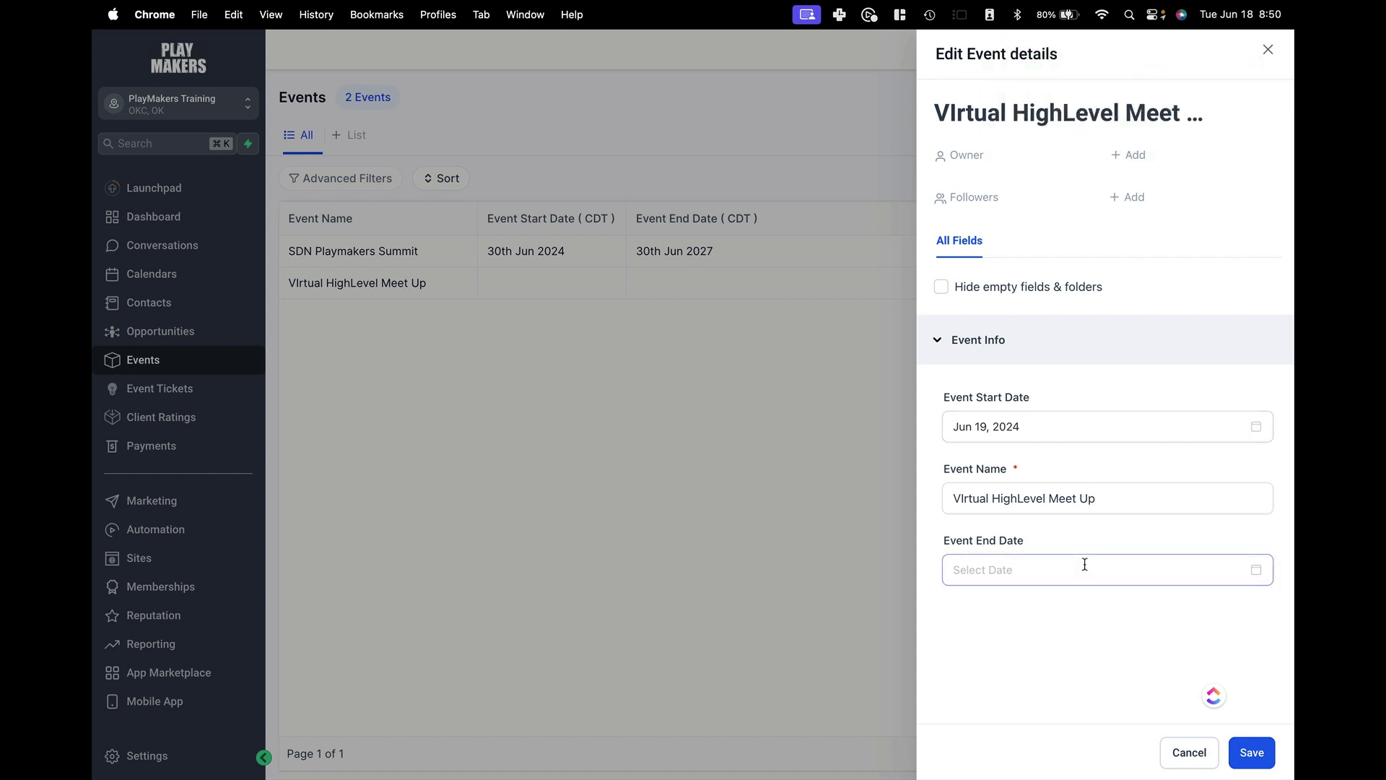
pyautogui.click(1263, 569)
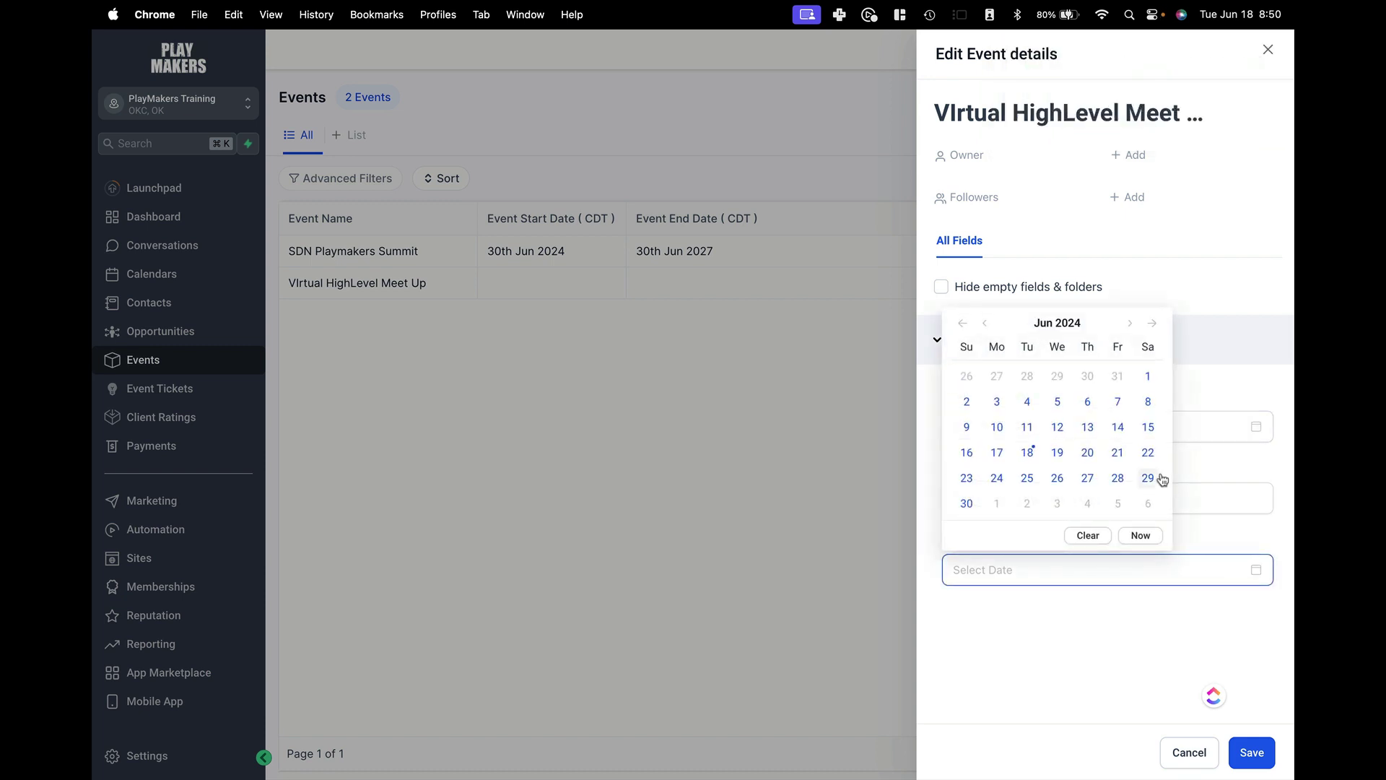
pyautogui.click(1059, 477)
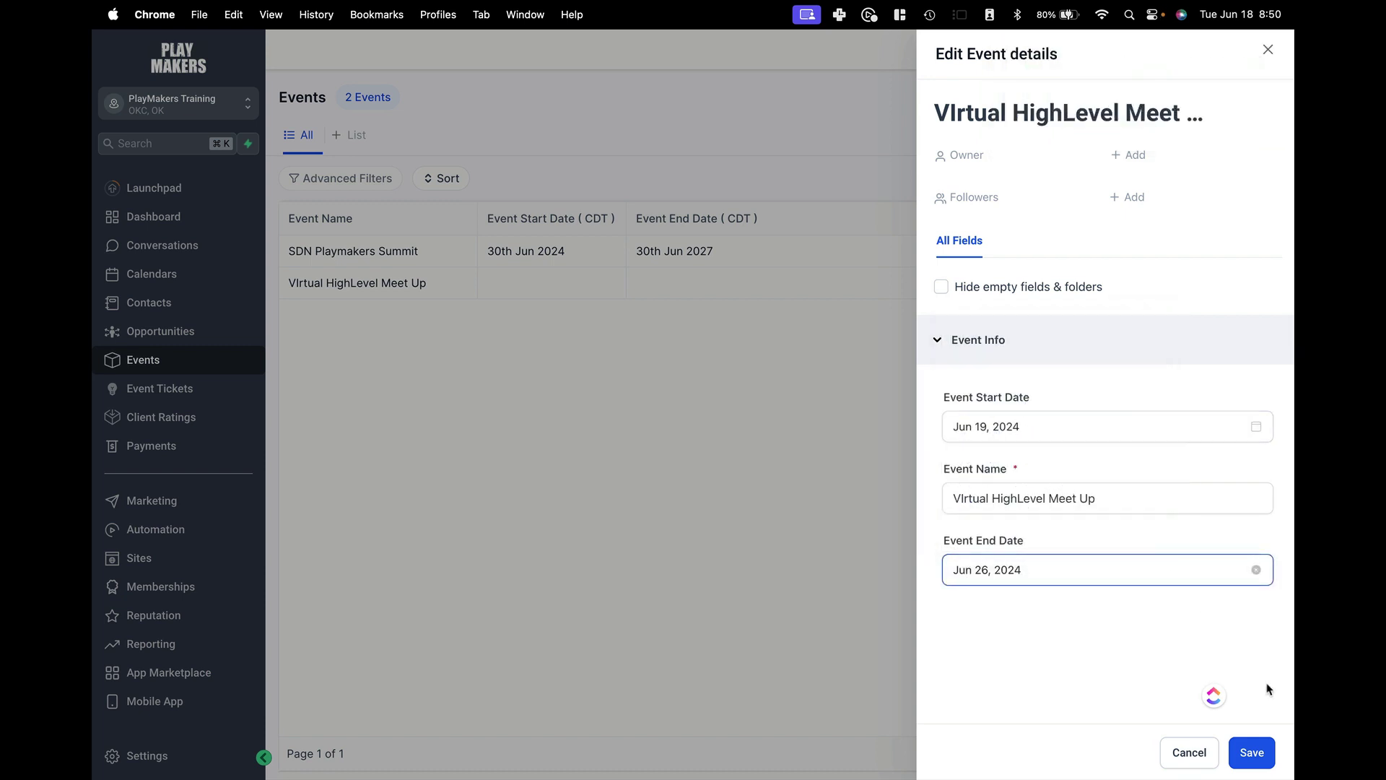
pyautogui.click(1266, 762)
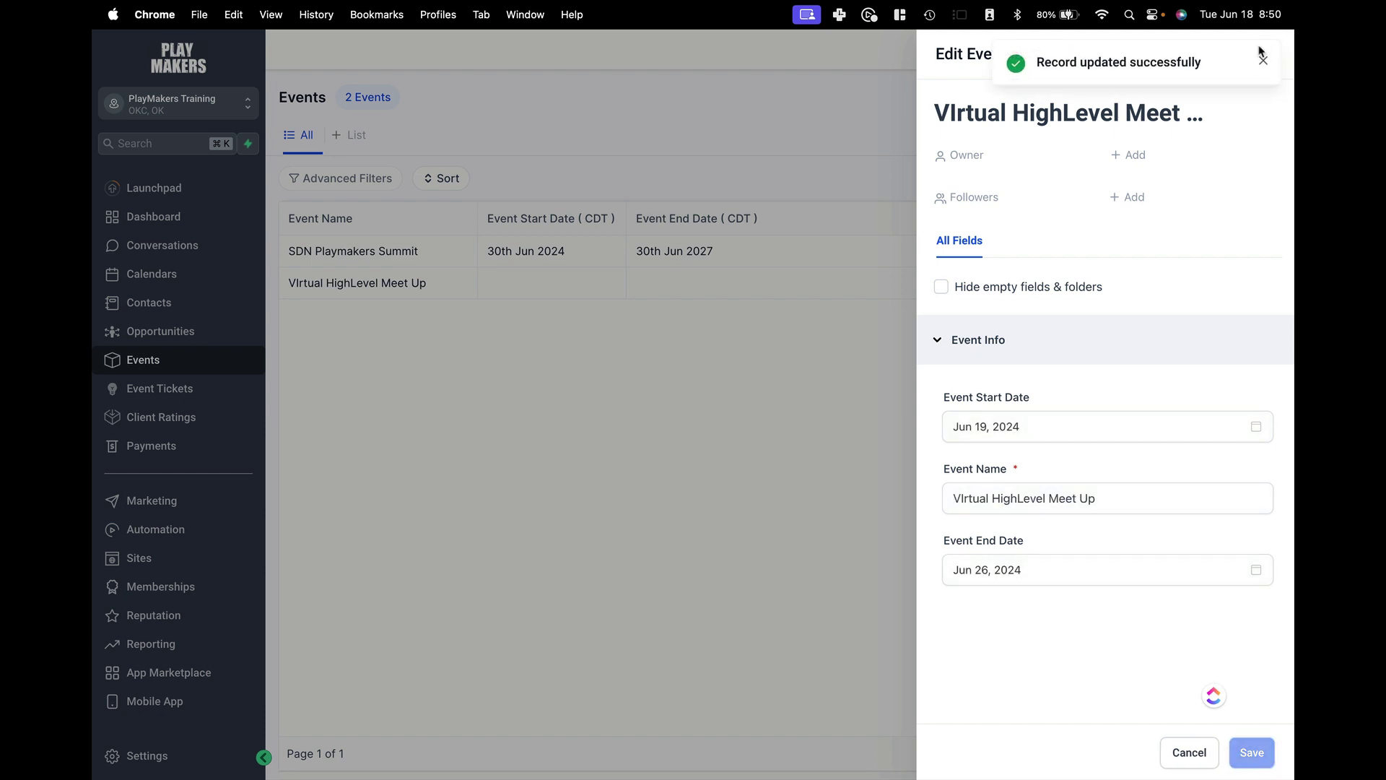
pyautogui.click(1264, 61)
pyautogui.click(1263, 54)
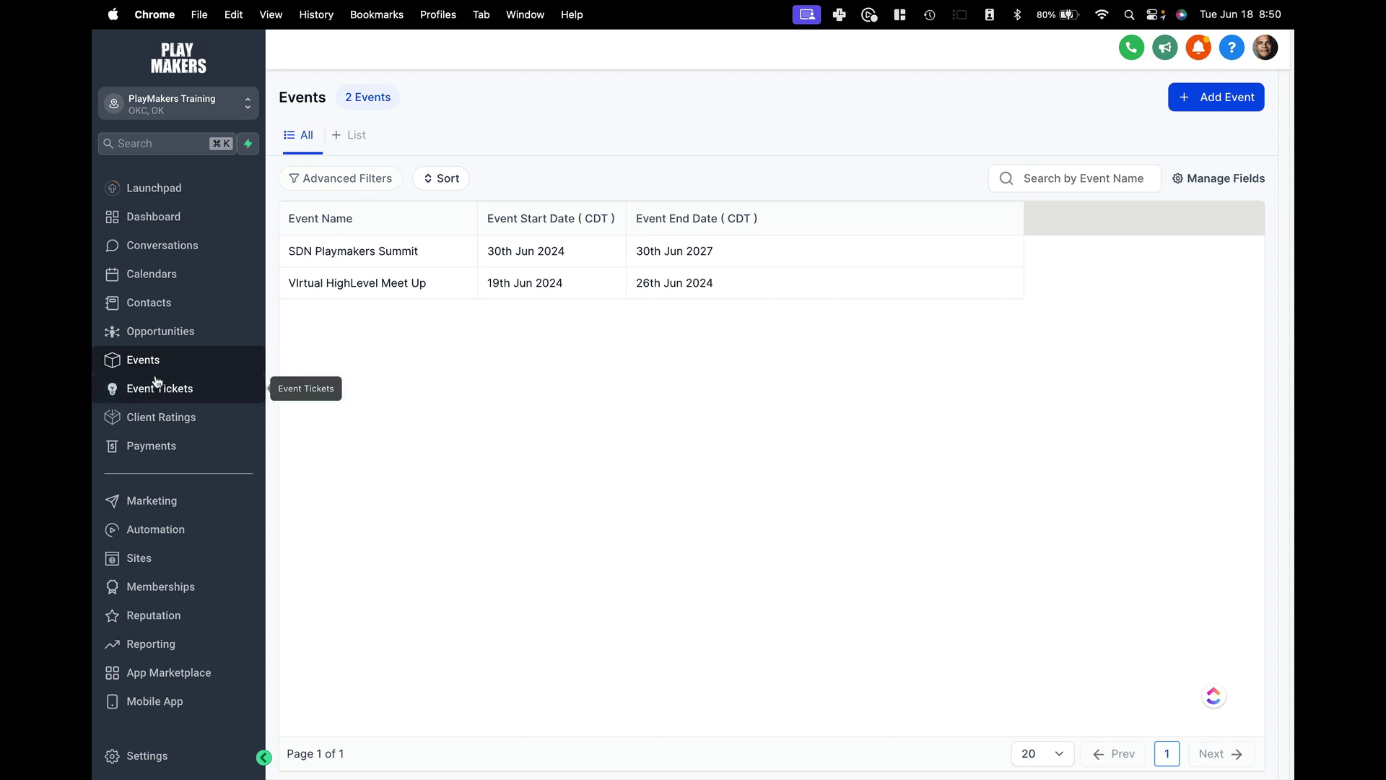
# Check the Event Tickets and Client Ratings lists (0 records), then return to Business Profile Settings.
pyautogui.click(177, 401)
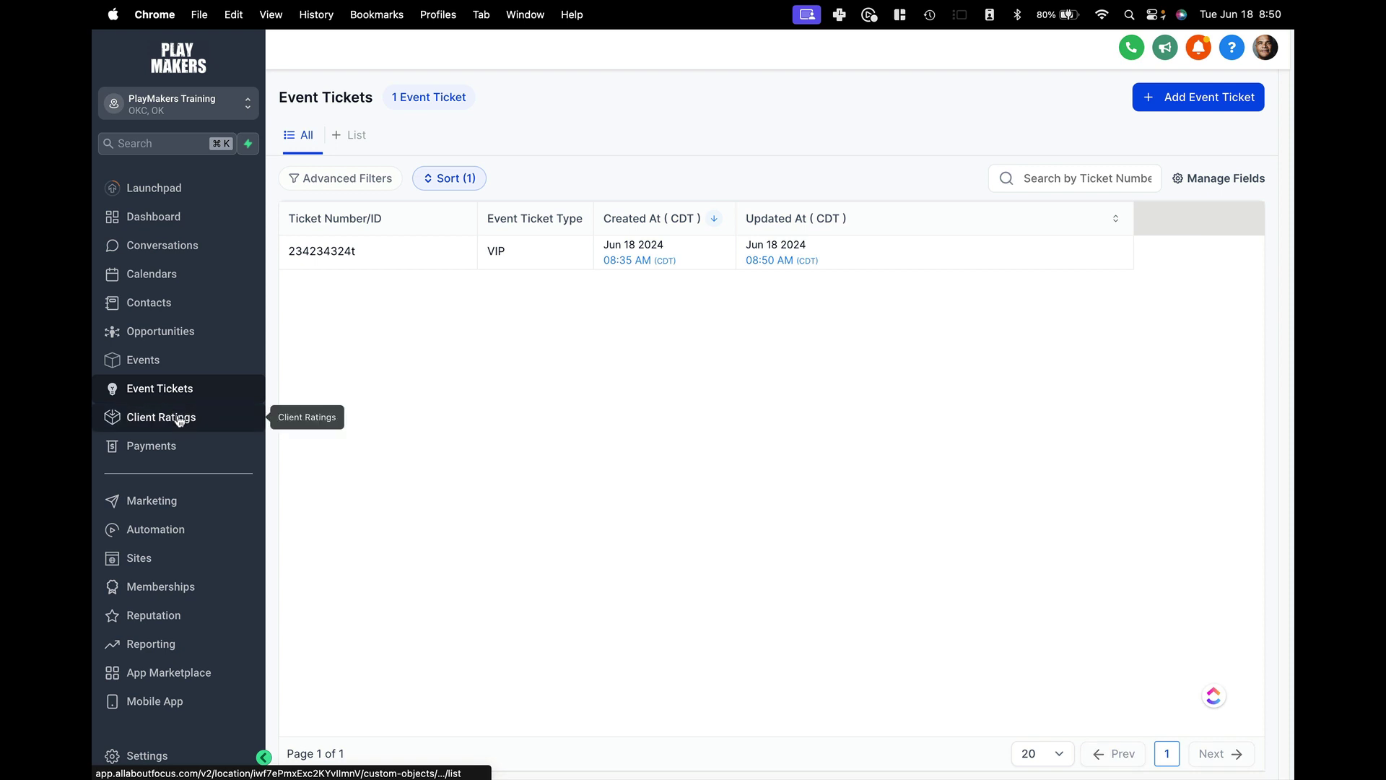
pyautogui.click(179, 418)
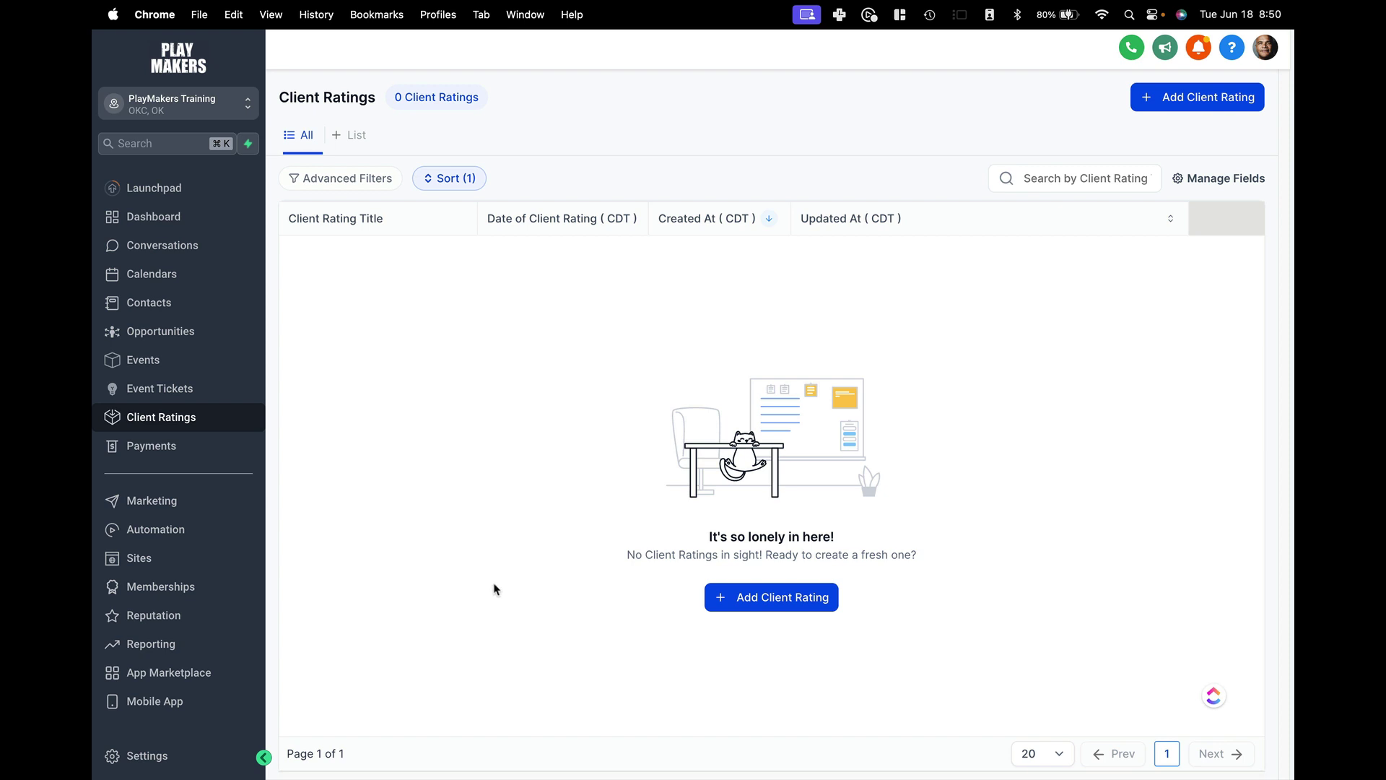
pyautogui.click(148, 756)
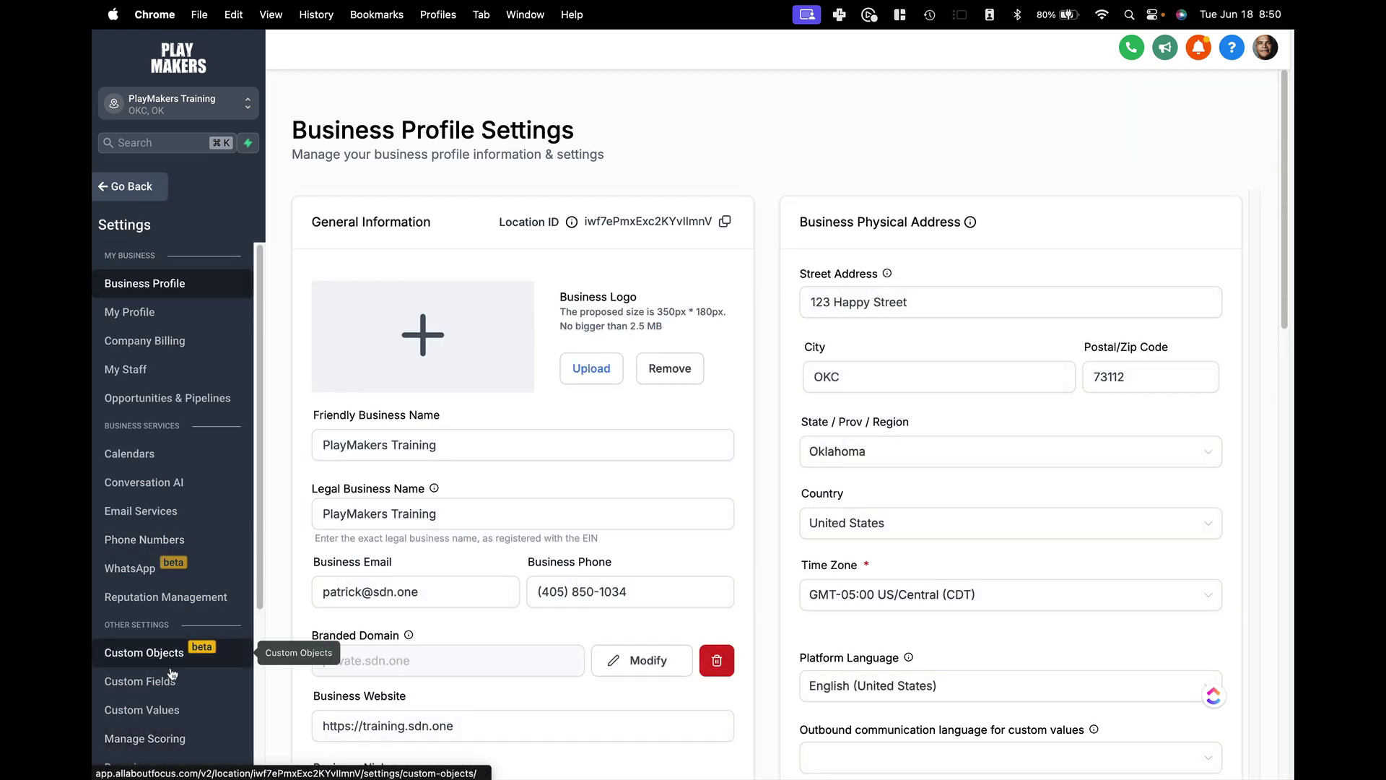
# Start a new Text Box List custom field and check which objects it can belong to.
pyautogui.click(169, 689)
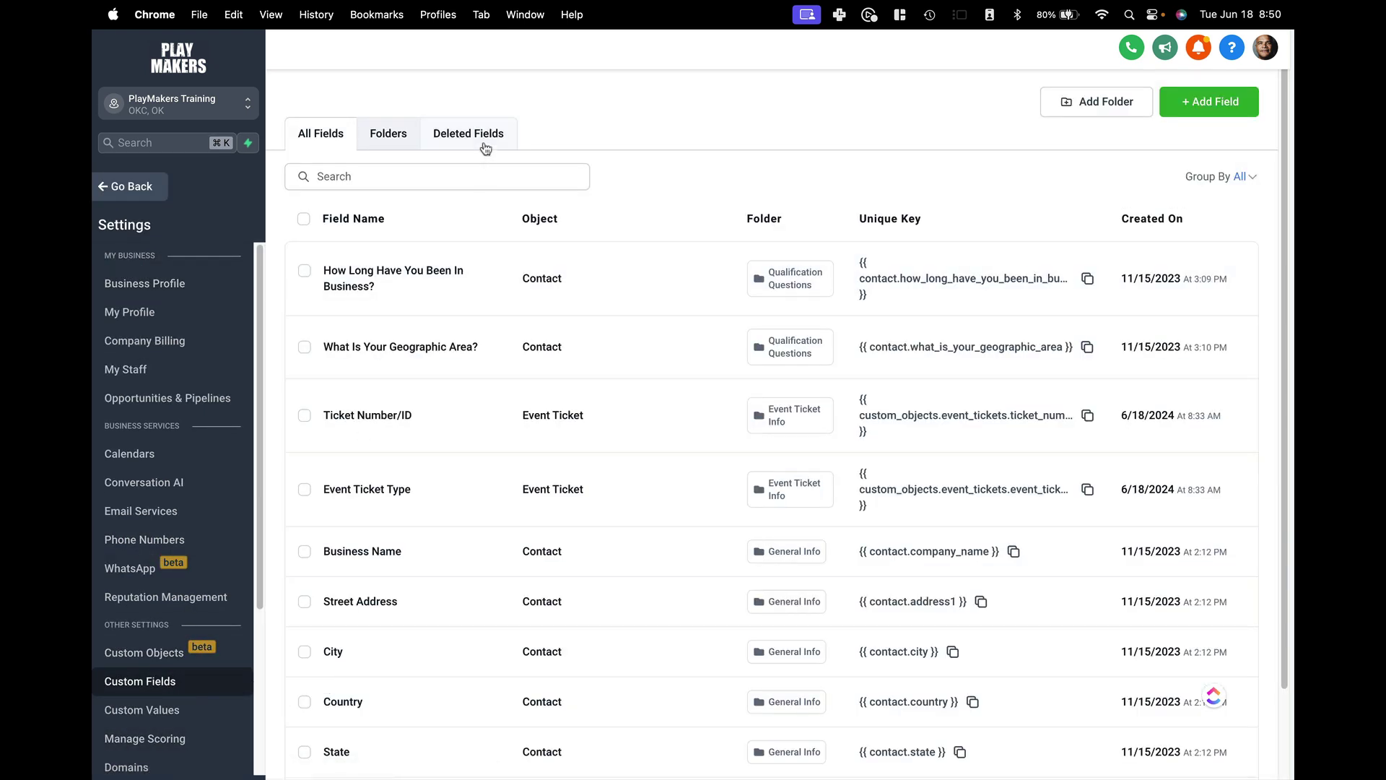
pyautogui.click(1166, 98)
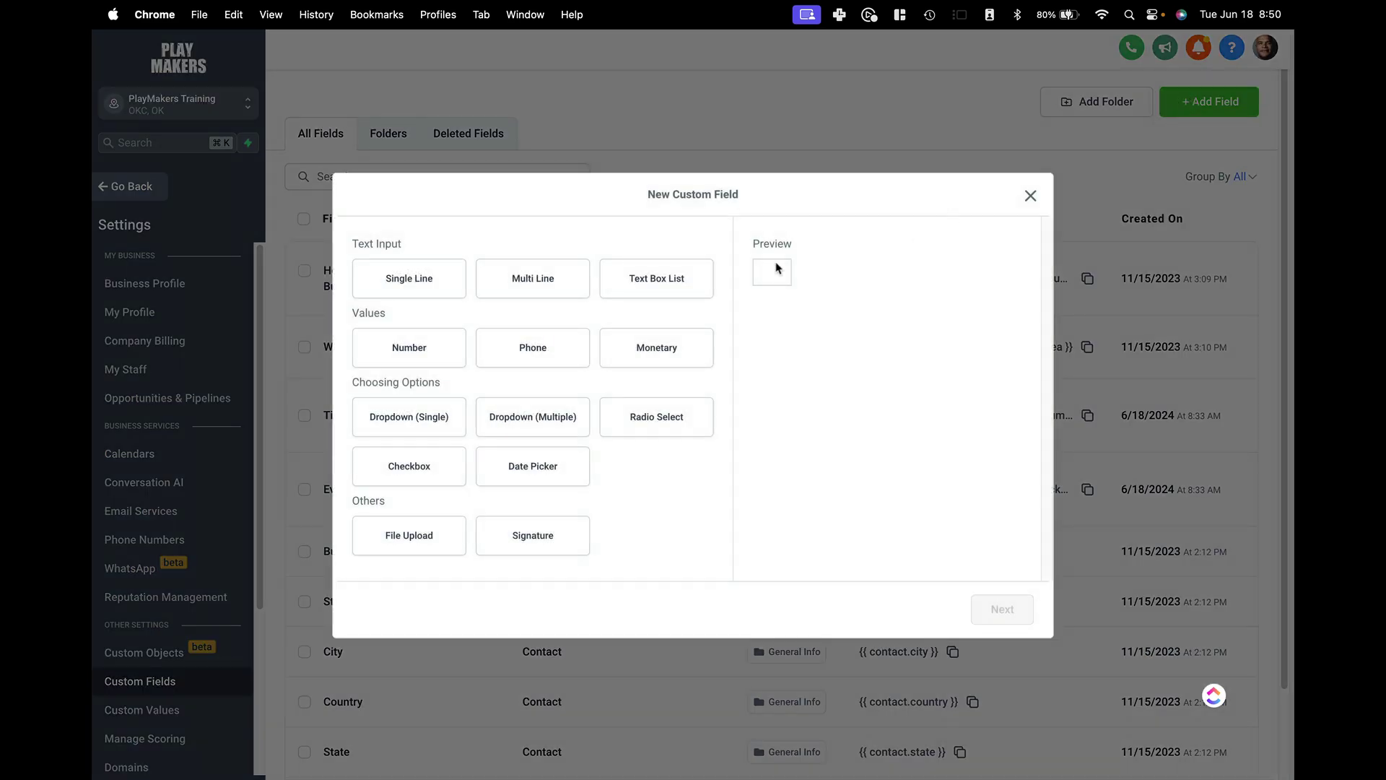
pyautogui.click(677, 282)
pyautogui.click(1001, 609)
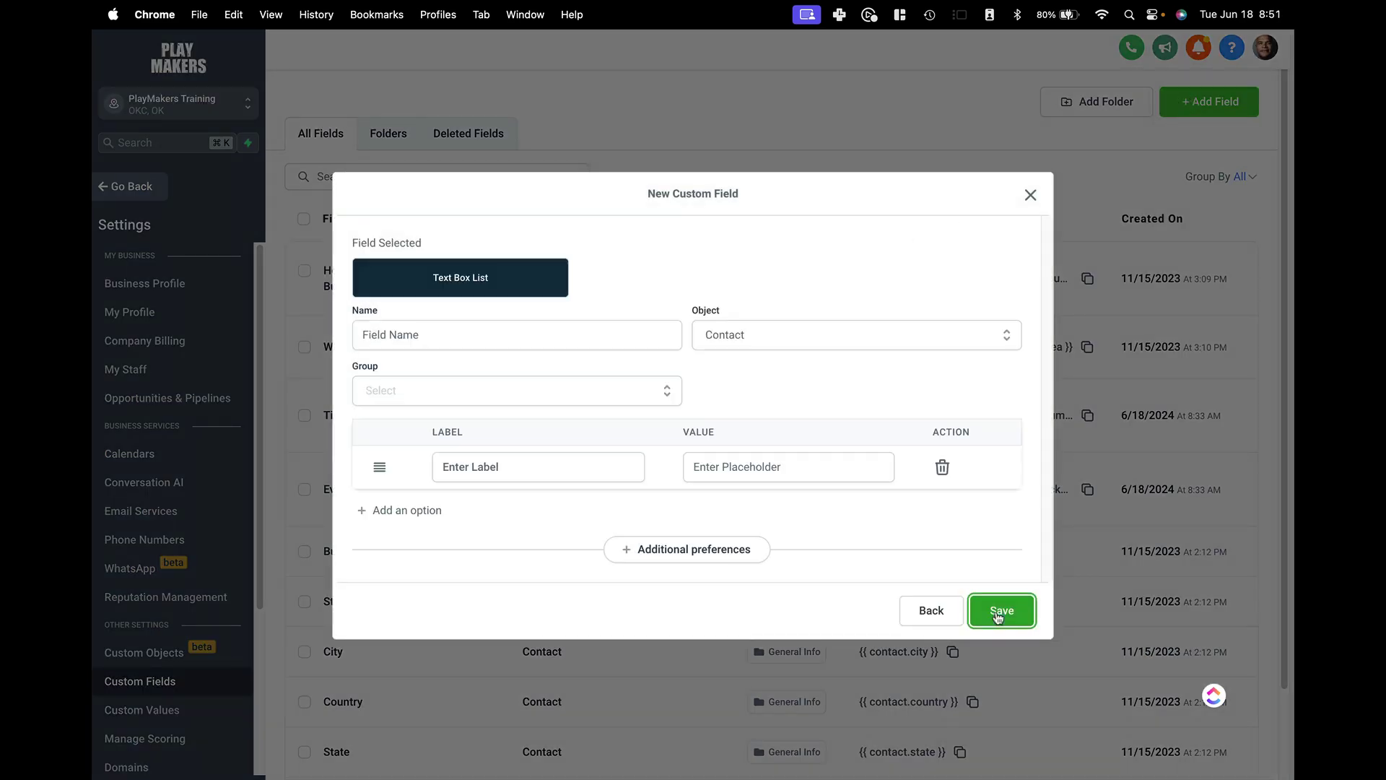
pyautogui.click(746, 345)
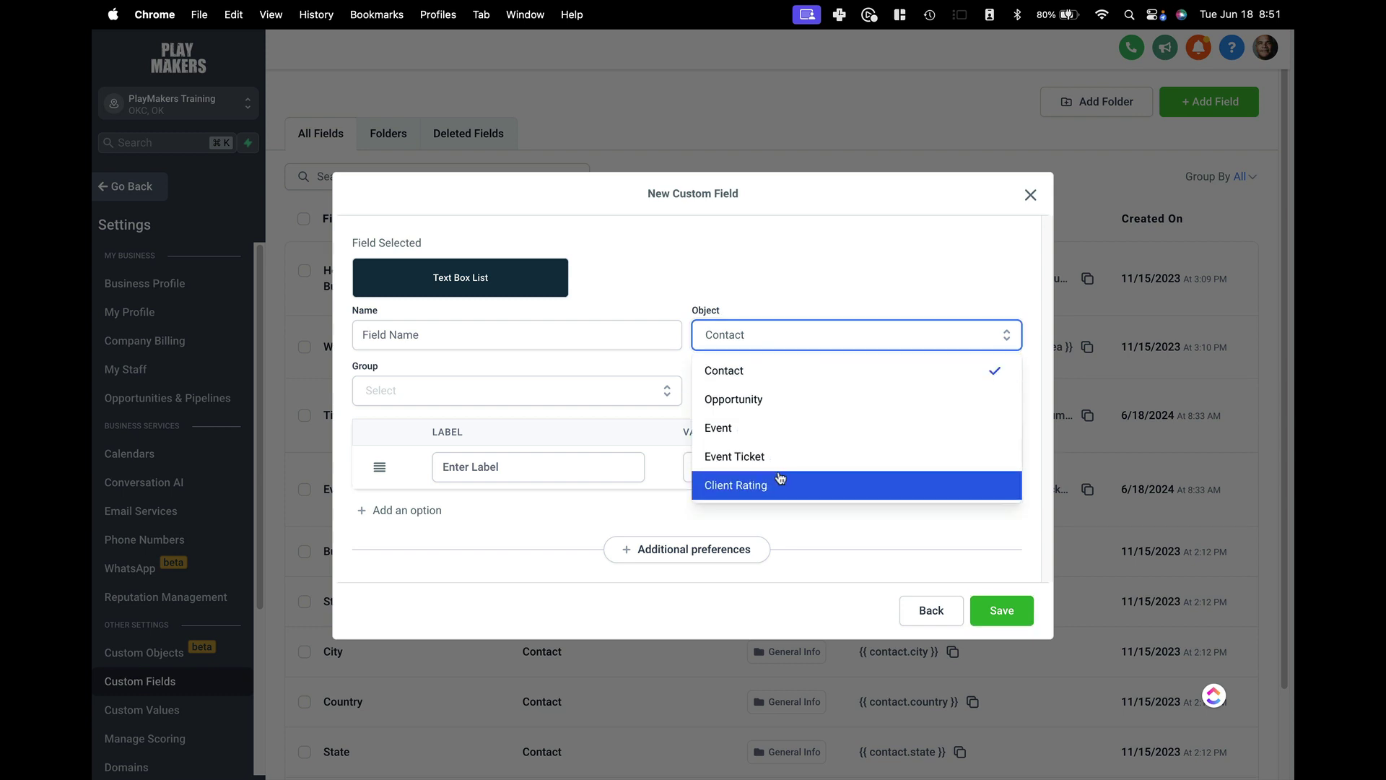
# Discard the unsaved custom field and leave settings for the main app.
pyautogui.click(924, 605)
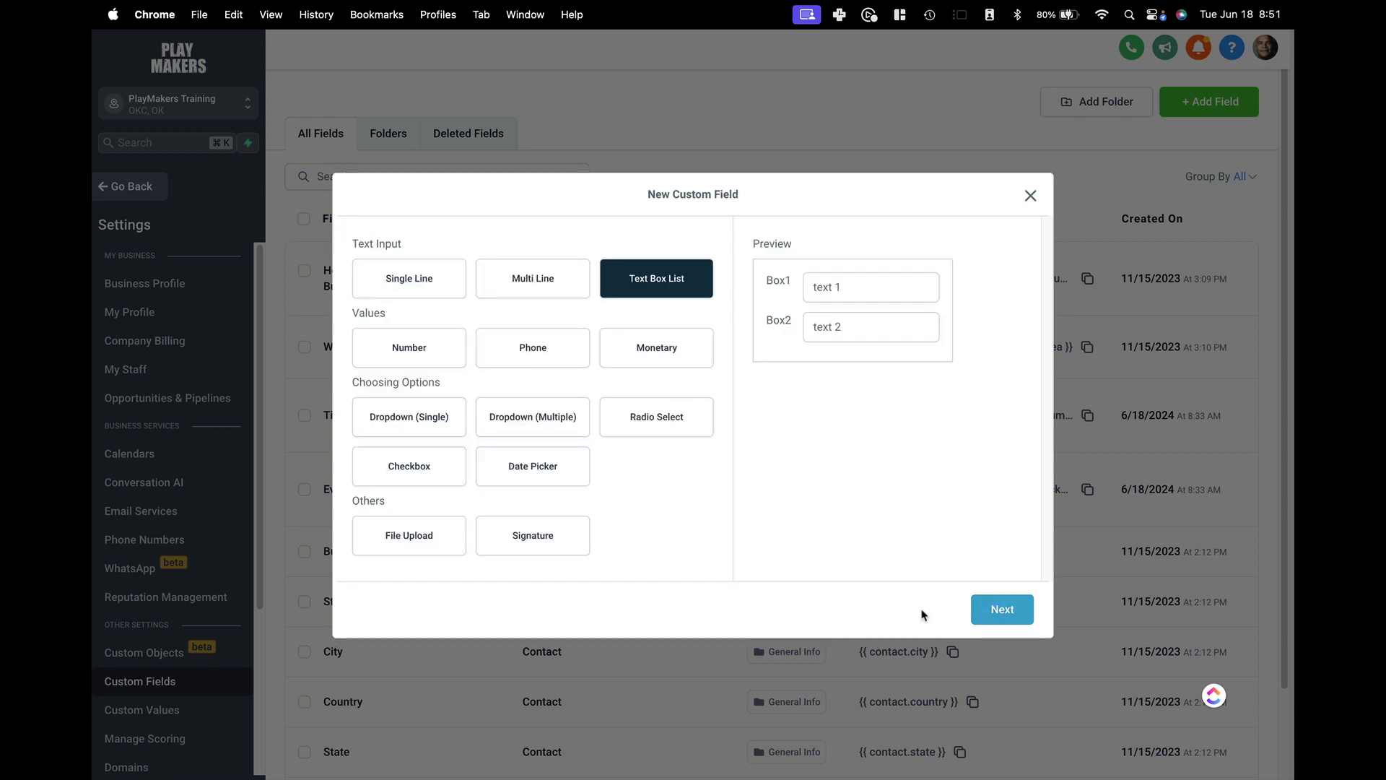
pyautogui.click(1028, 196)
pyautogui.click(150, 188)
# Go from the Event Tickets list to the Events list in the sidebar.
pyautogui.click(185, 389)
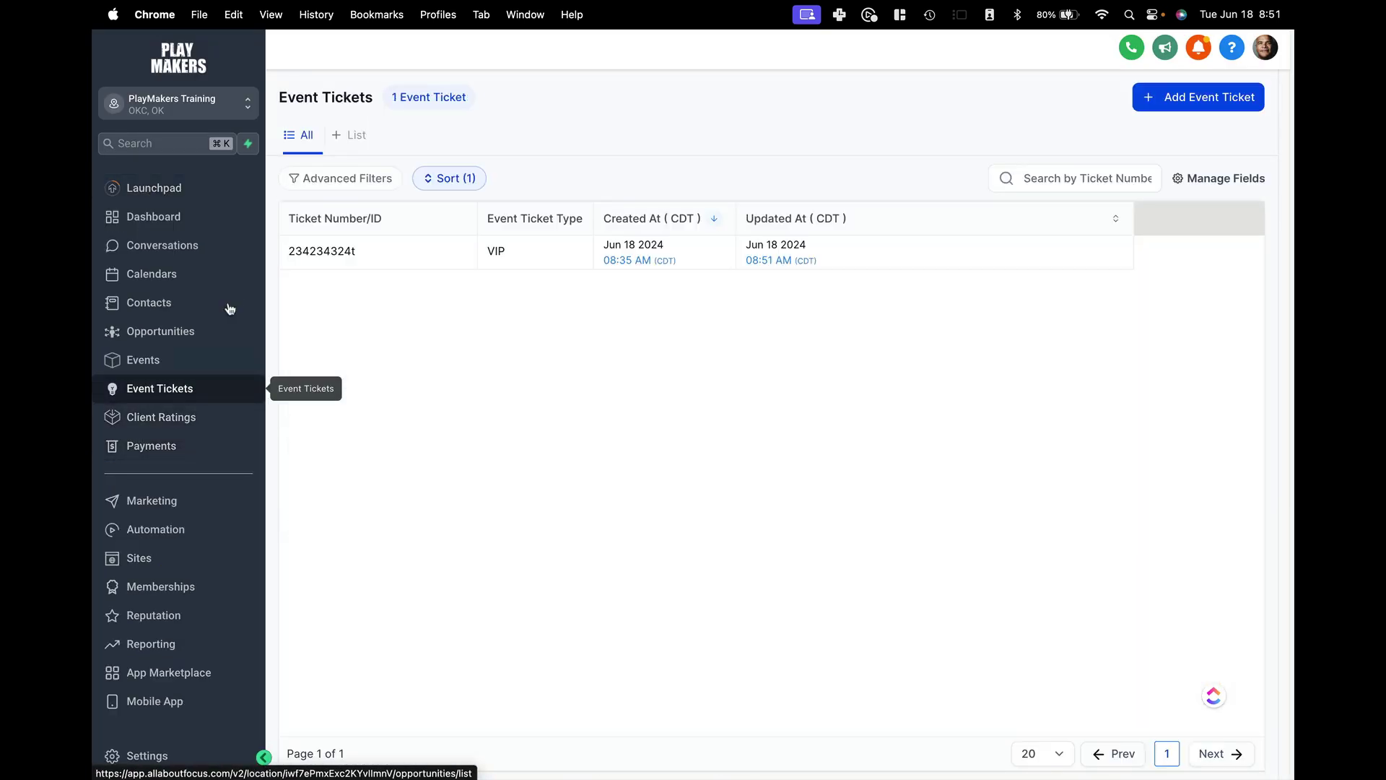
pyautogui.click(171, 359)
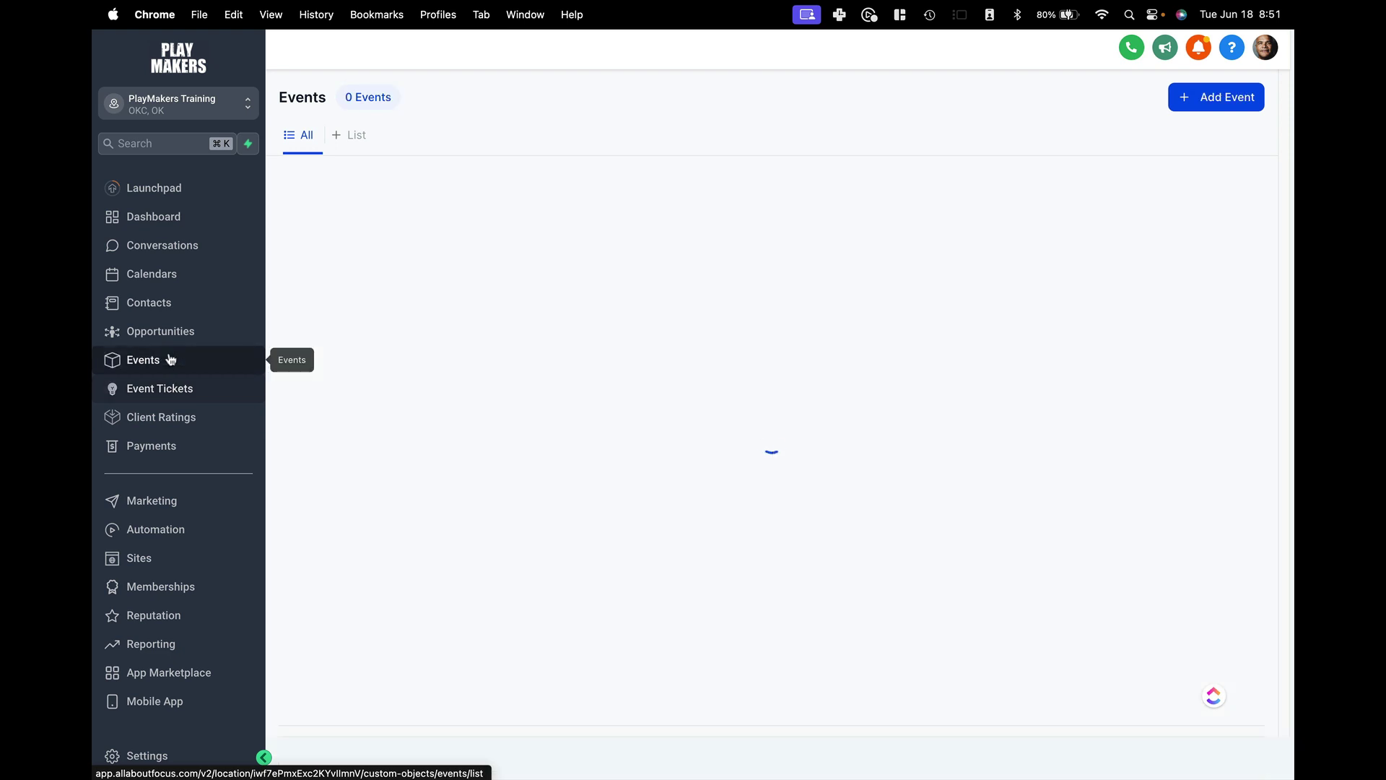